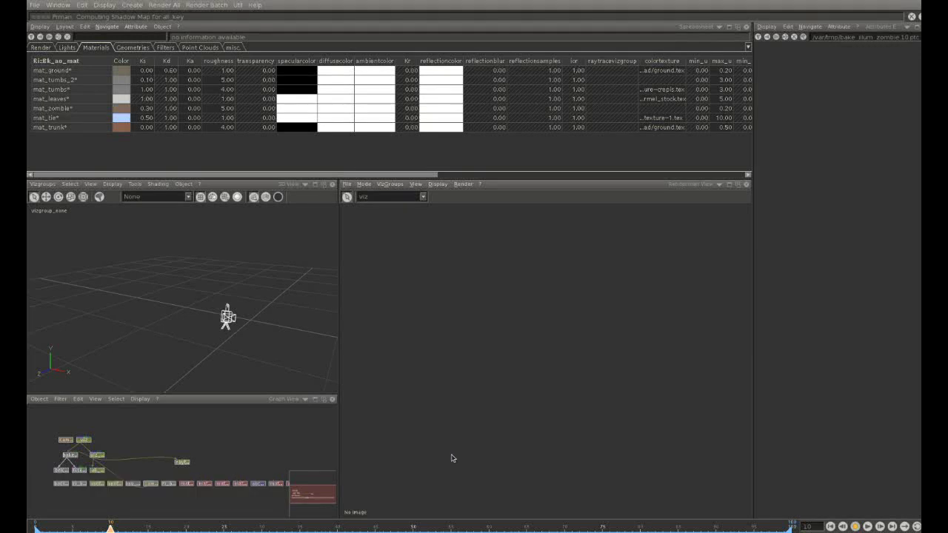
# Show the Render > Geometries tables and select the abc_polymesh row with its zombie.abc filename
pyautogui.click(49, 48)
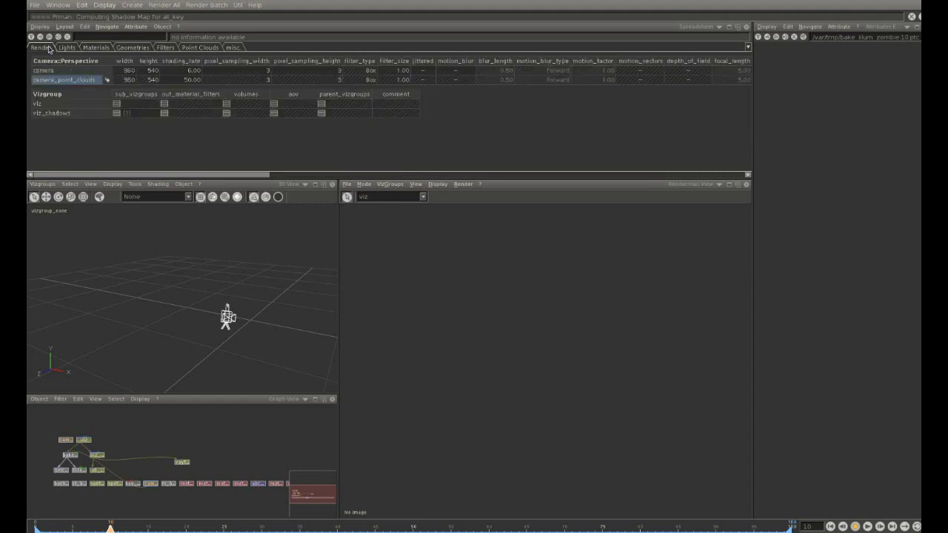
pyautogui.click(128, 49)
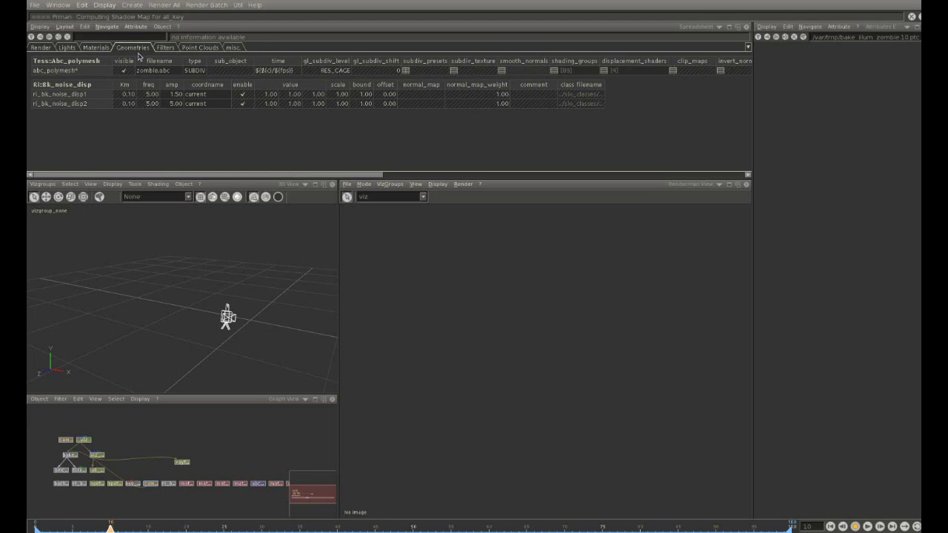
pyautogui.click(45, 73)
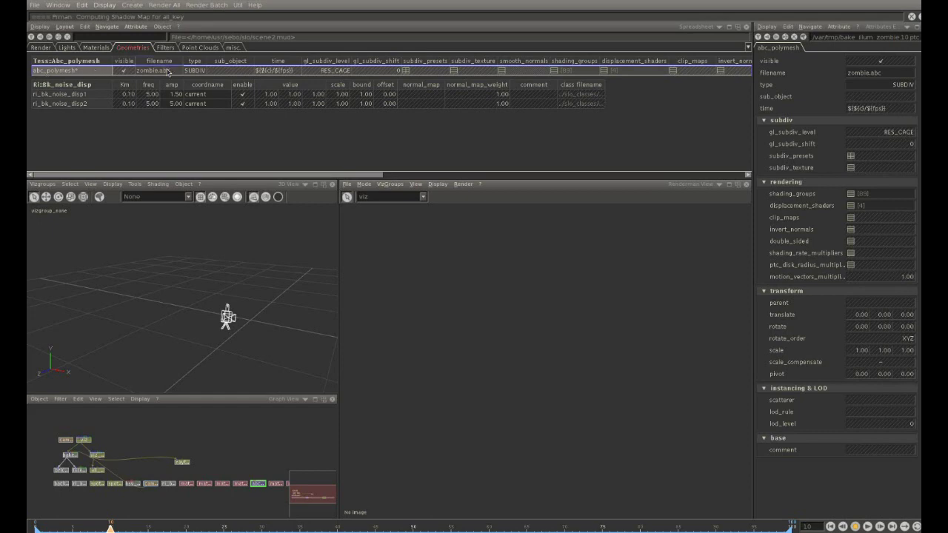
pyautogui.click(167, 70)
# Display the viz vizgroup in the 3D view, maximize the pane and orbit the graveyard
pyautogui.click(37, 185)
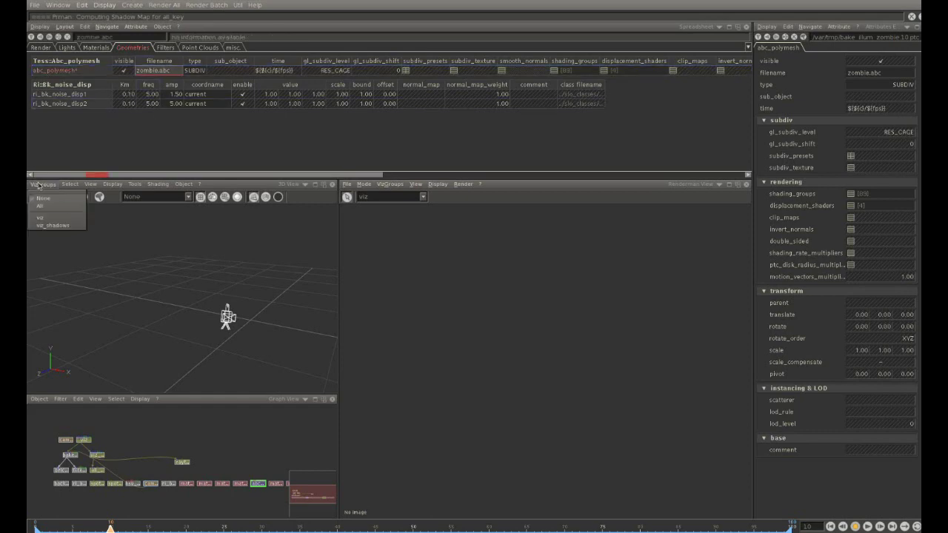
pyautogui.click(54, 219)
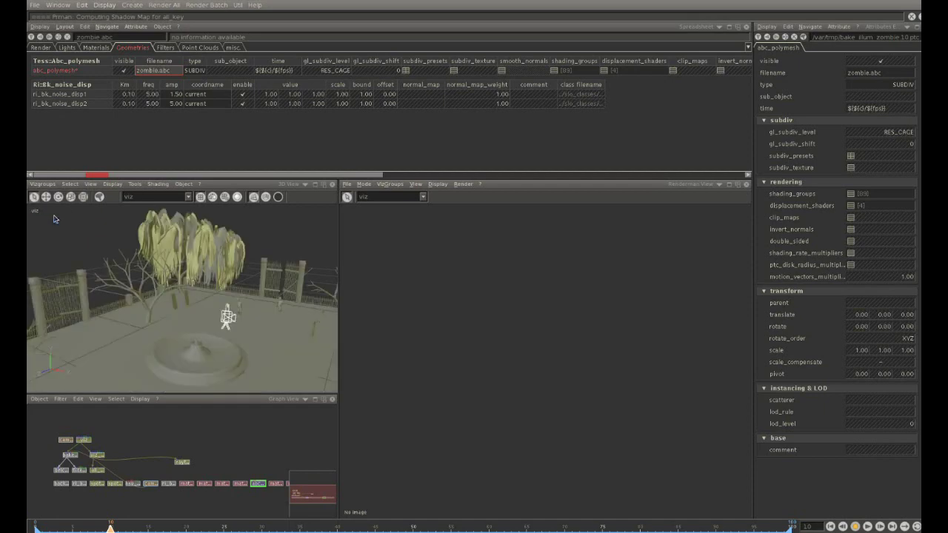
pyautogui.press('space')
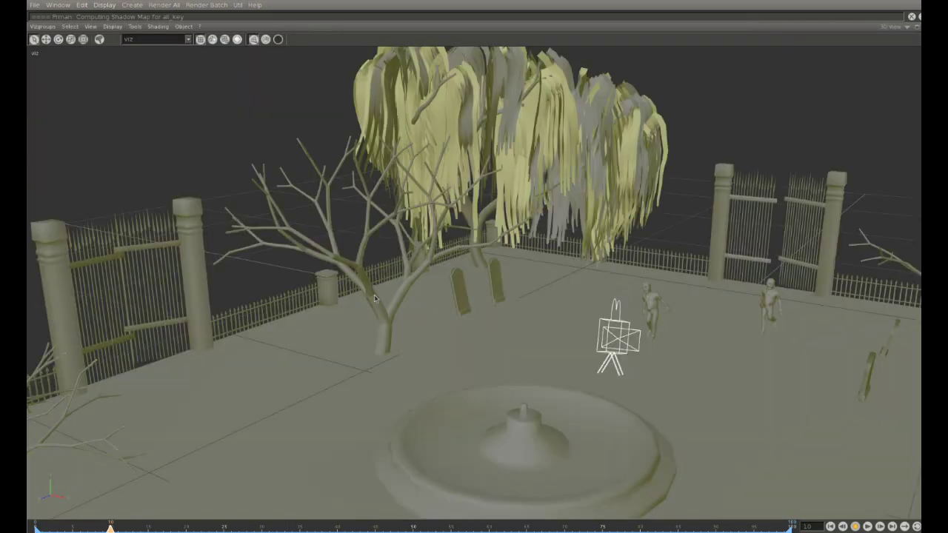
pyautogui.keyDown('alt'); pyautogui.moveTo(300, 215); pyautogui.dragTo(497, 294, button='right'); pyautogui.keyUp('alt')
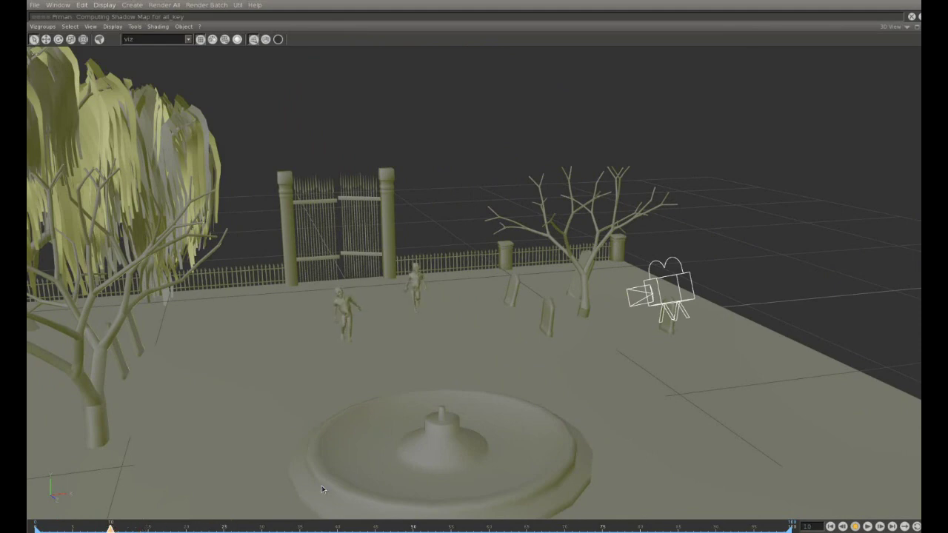
# Restore the multi-panel layout and turn the Renderman View pane into the Vizgroup Editor
pyautogui.click(917, 30)
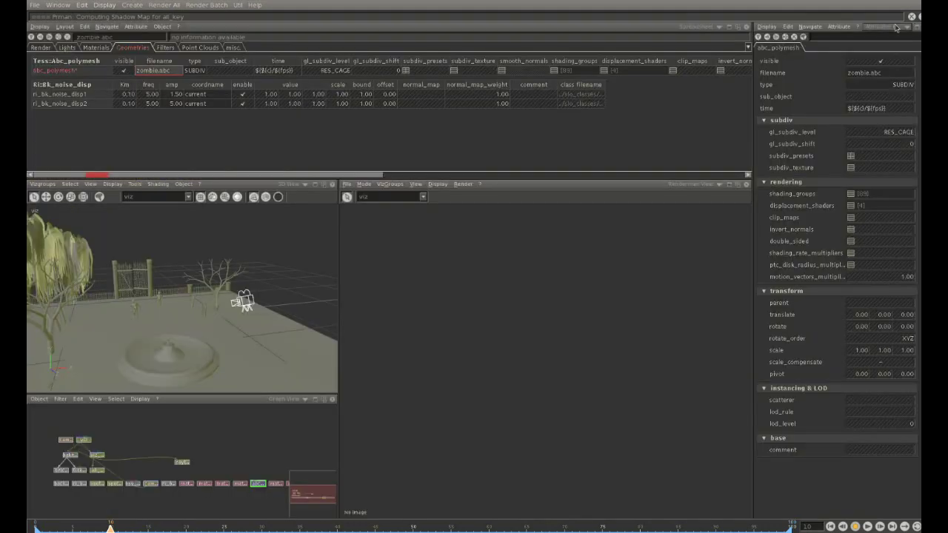
pyautogui.click(702, 188)
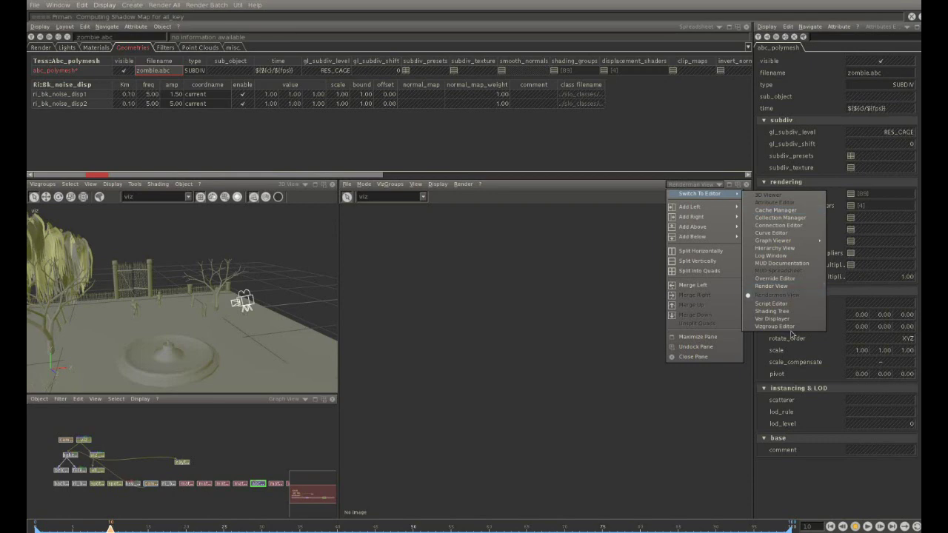
pyautogui.click(775, 326)
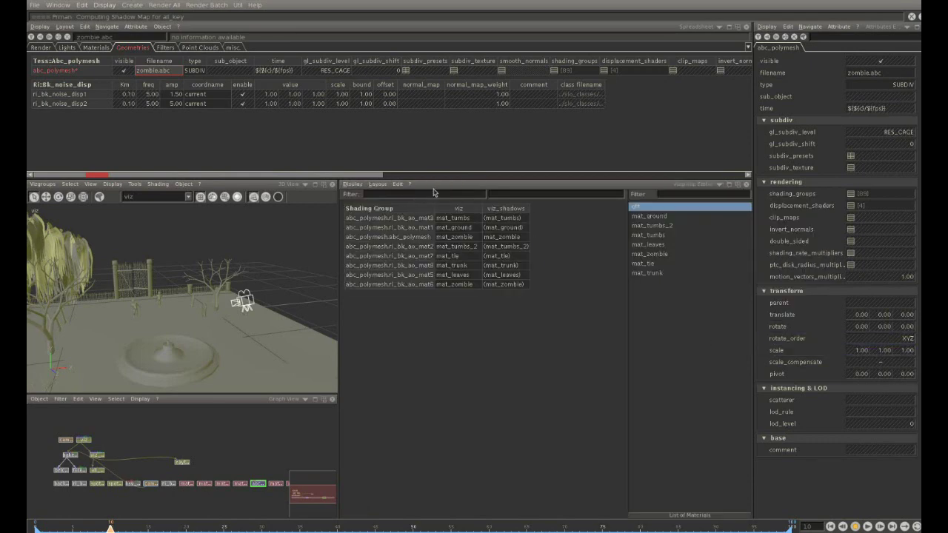
# Highlight shading groups' geometry (tie, trunk, zombies, fountain) through their rows and viz column
pyautogui.click(449, 211)
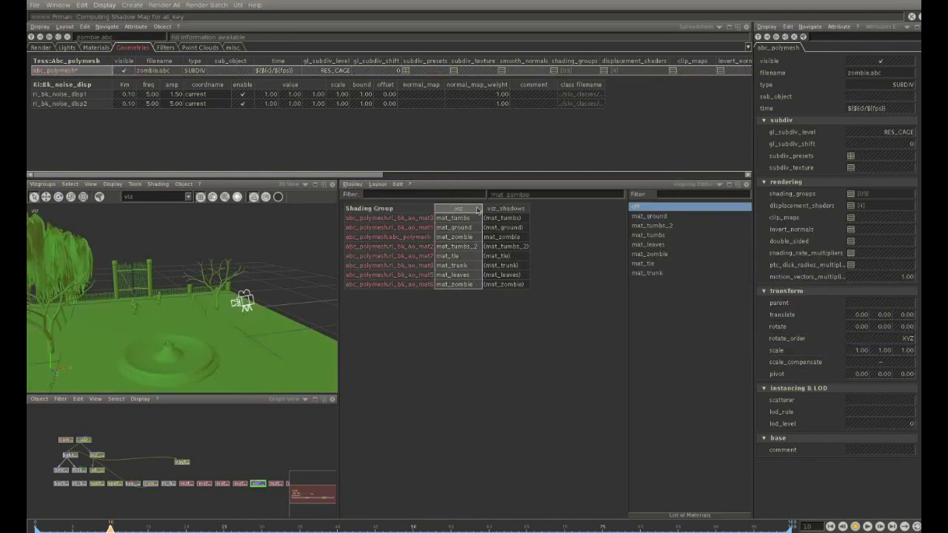
pyautogui.click(403, 228)
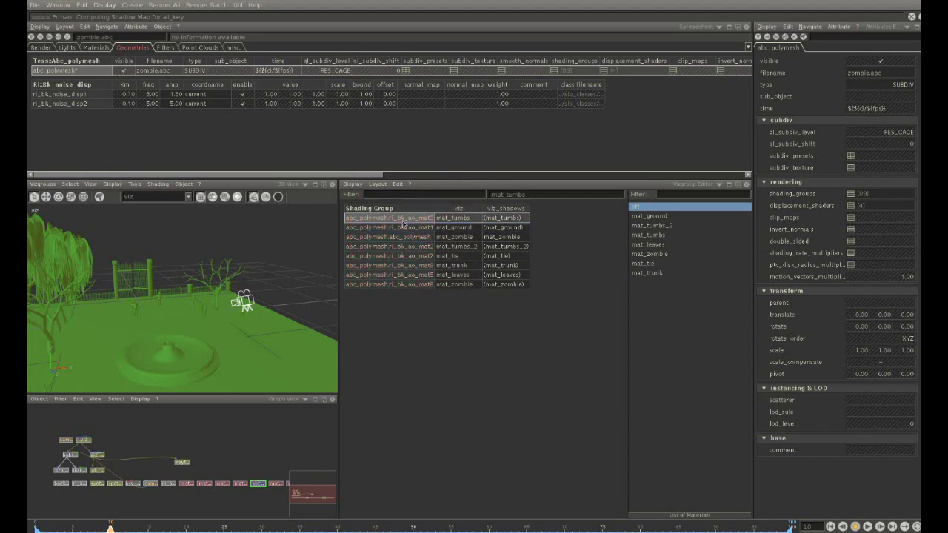
pyautogui.click(404, 237)
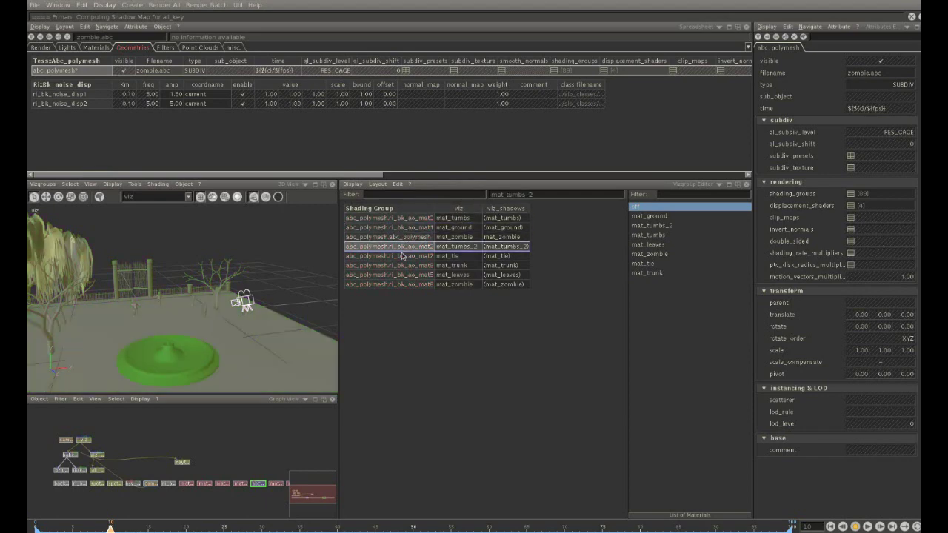
pyautogui.moveTo(404, 256); pyautogui.dragTo(404, 275)
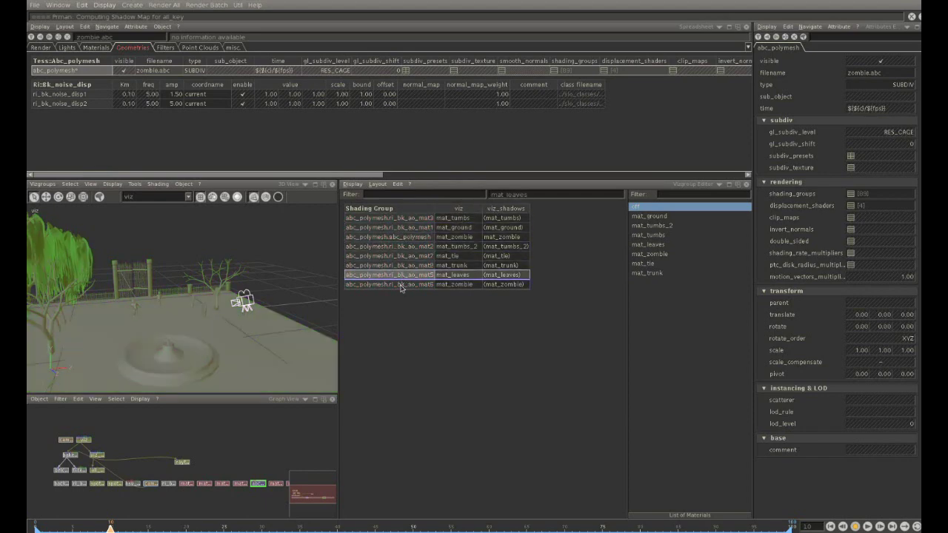
pyautogui.click(404, 285)
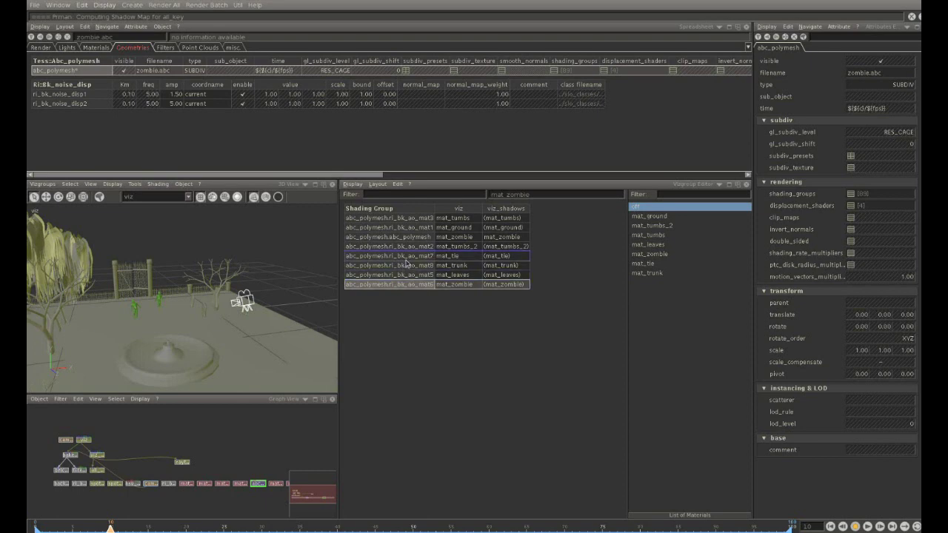
pyautogui.click(405, 255)
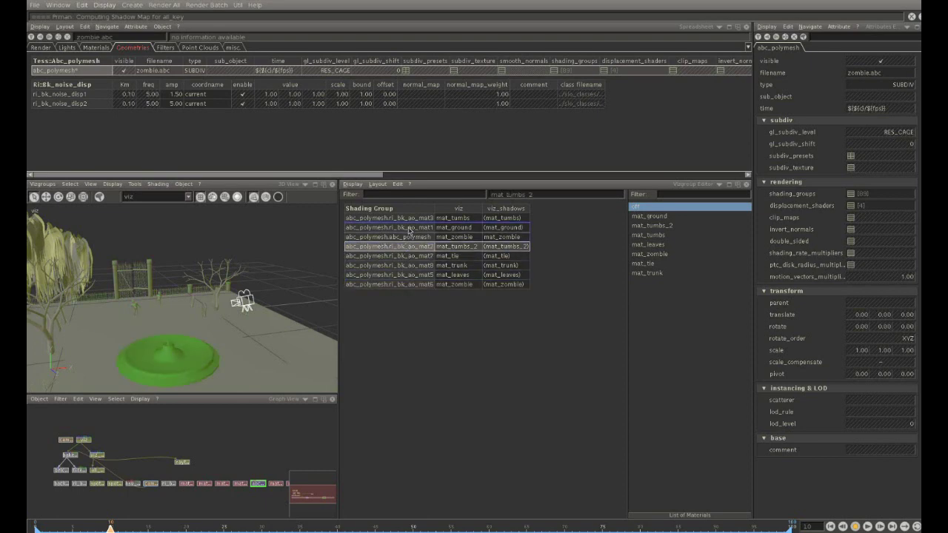
pyautogui.click(410, 228)
pyautogui.click(459, 209)
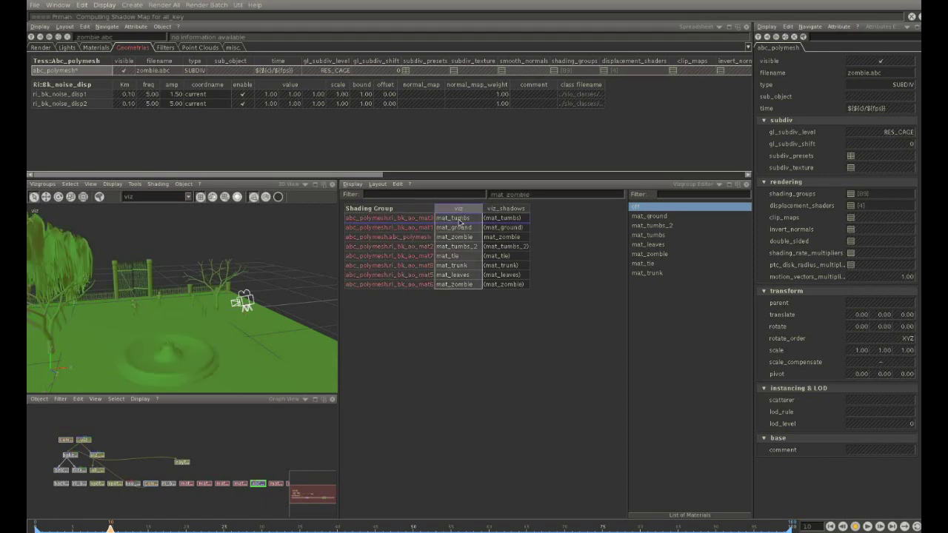
# Open mat_tumbs in the Materials table and browse the mat_ground and mat_tumbs settings
pyautogui.click(460, 220)
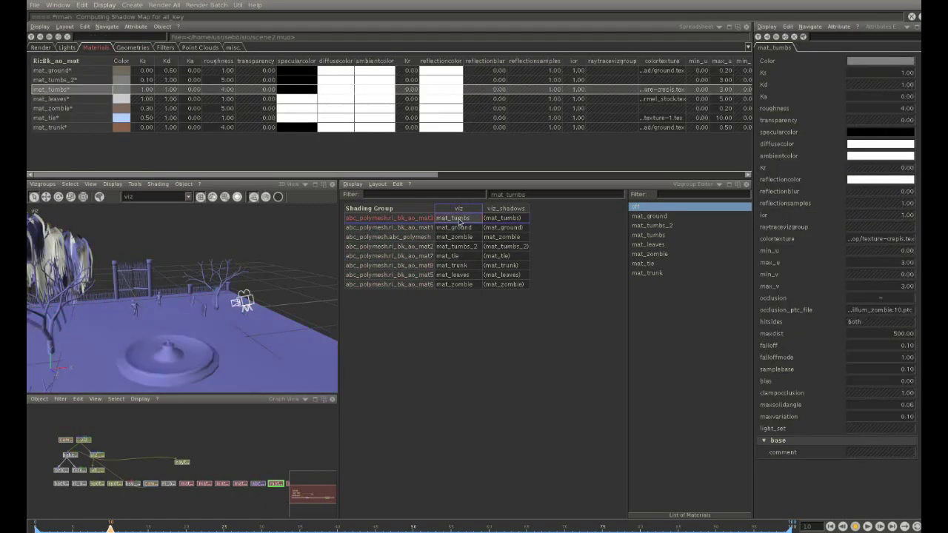
pyautogui.click(83, 62)
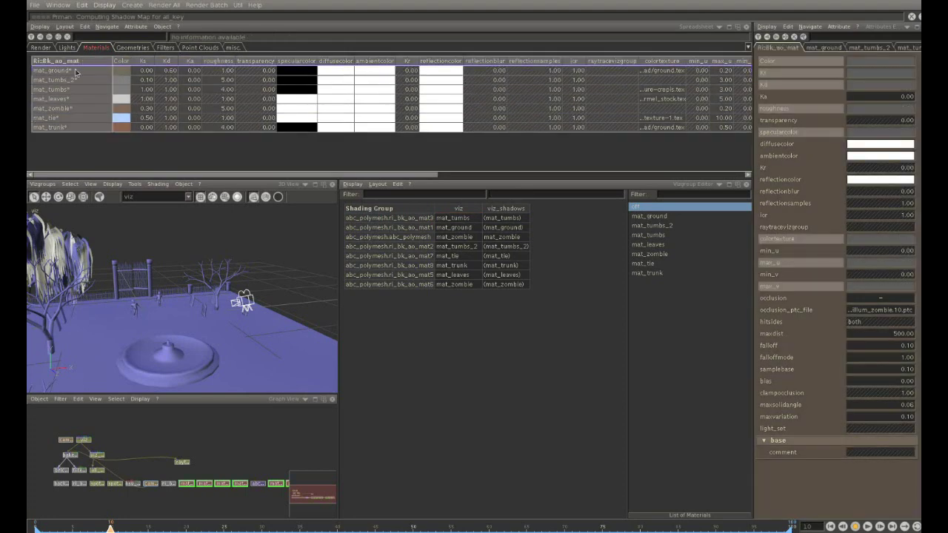
pyautogui.click(292, 71)
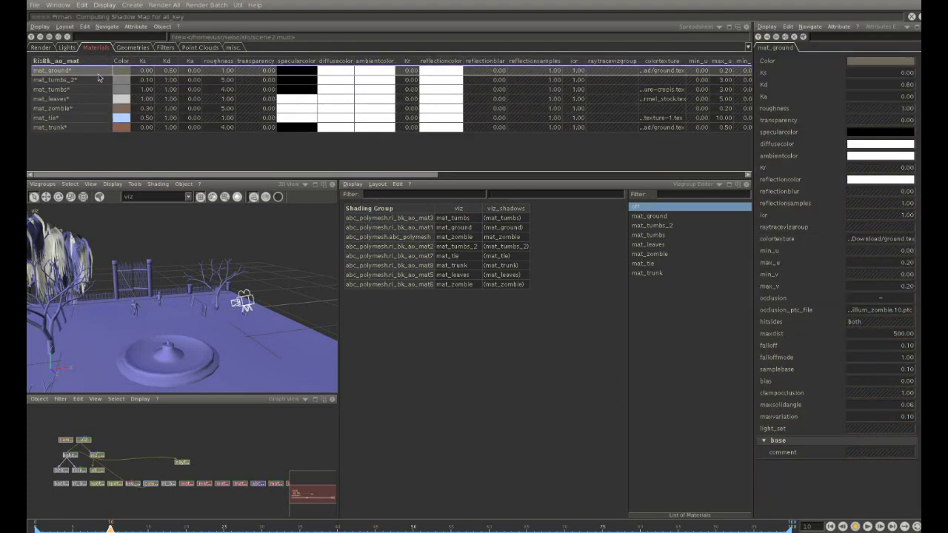
pyautogui.click(96, 89)
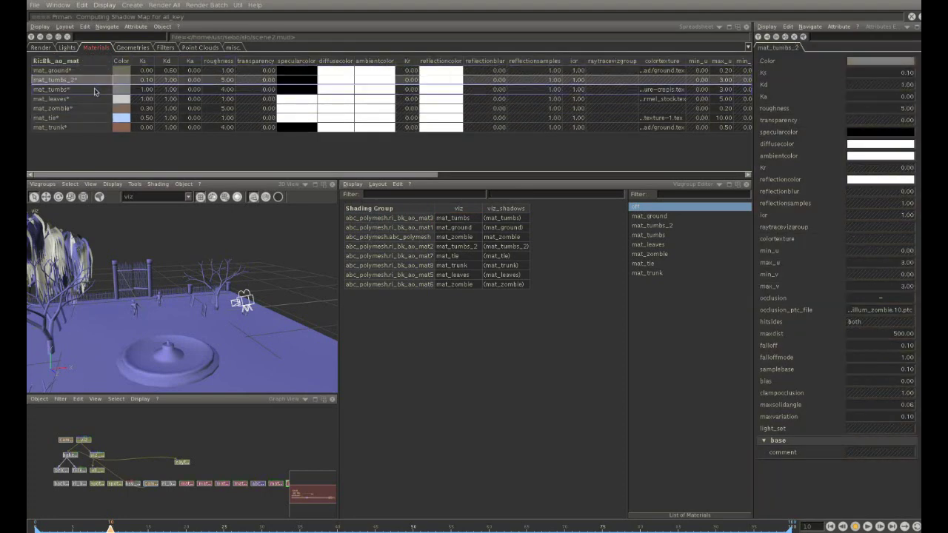
# Dismiss the Create menu unused and return the pane to the Renderman View
pyautogui.click(132, 5)
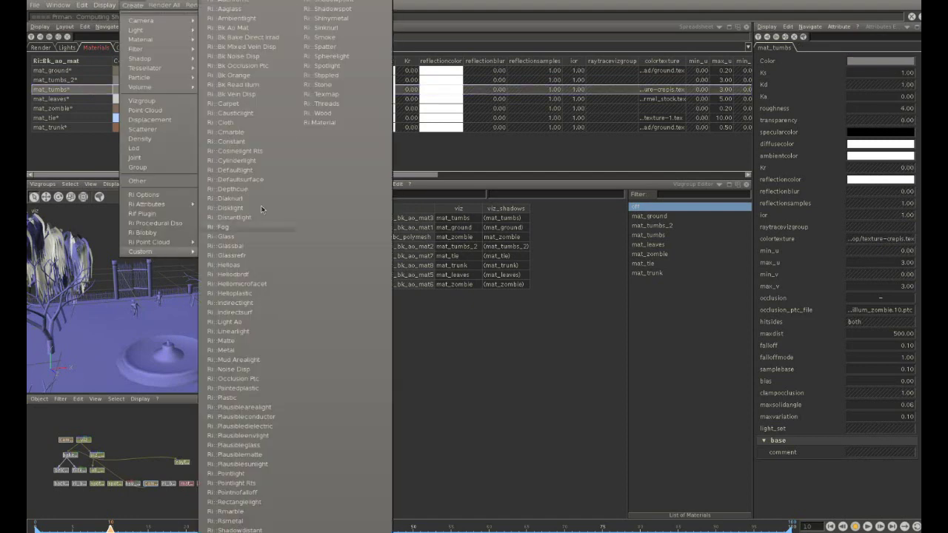
pyautogui.moveTo(141, 252)
pyautogui.click(425, 331)
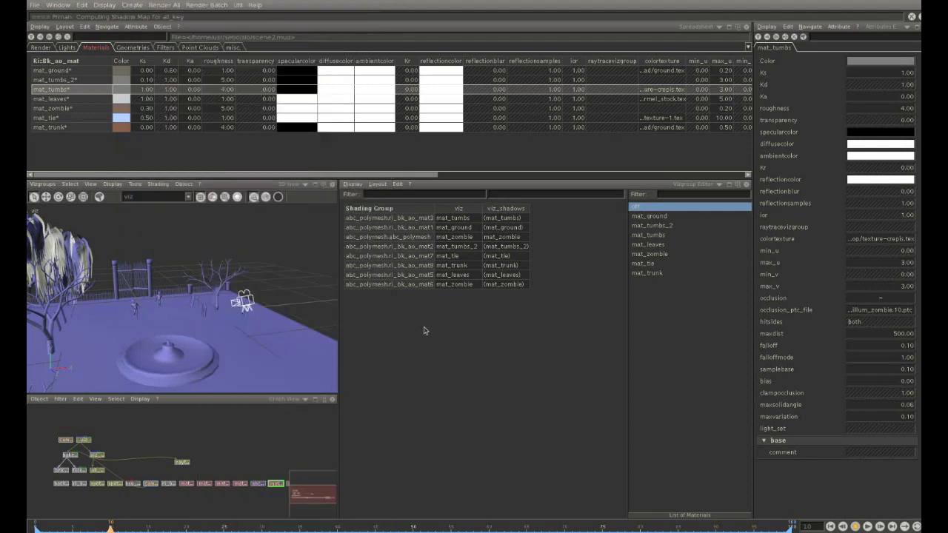
pyautogui.click(689, 190)
pyautogui.click(463, 185)
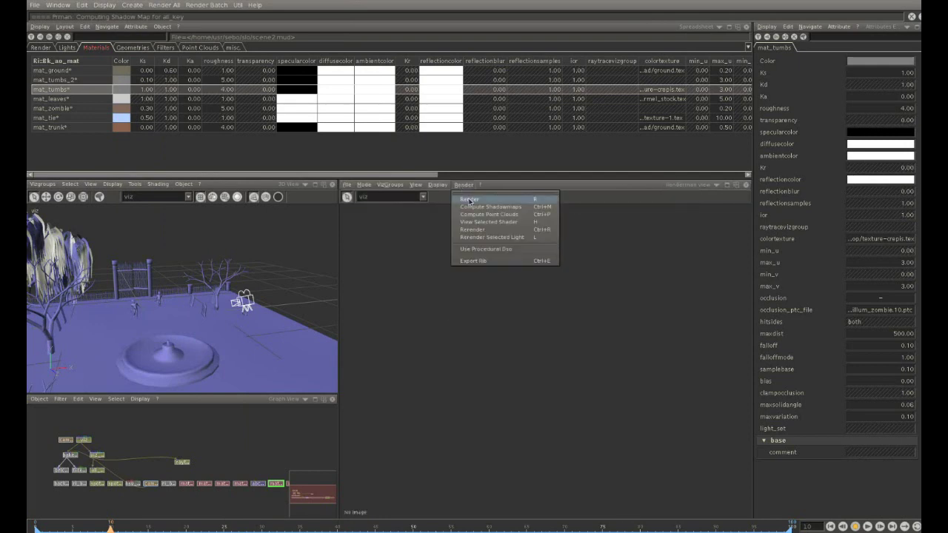
# Render the graveyard at 960x540 with the camera and viz vizgroup
pyautogui.click(488, 200)
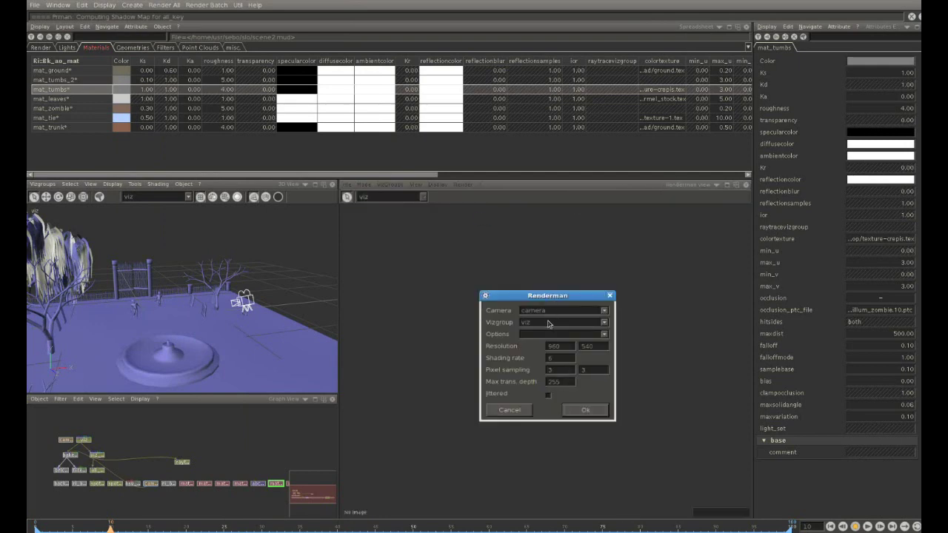
pyautogui.click(583, 412)
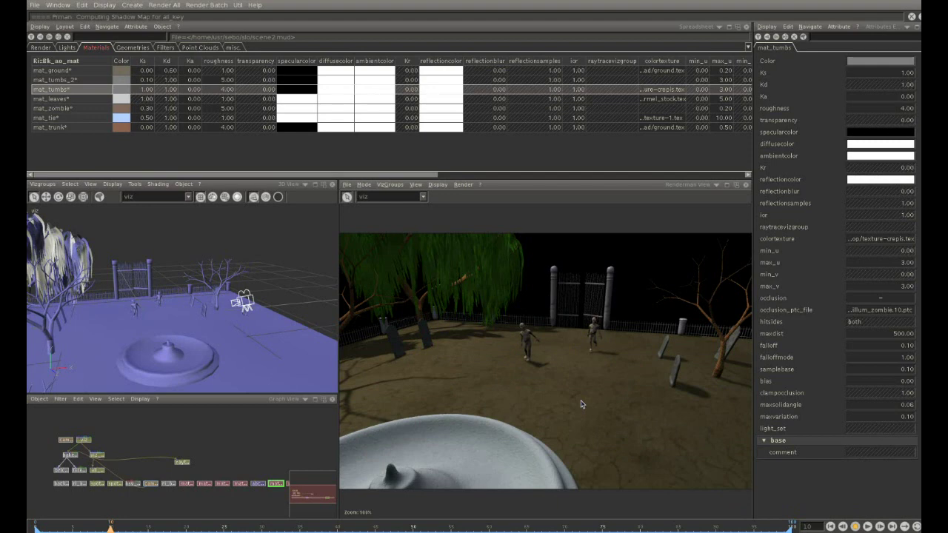
pyautogui.rightClick(127, 319)
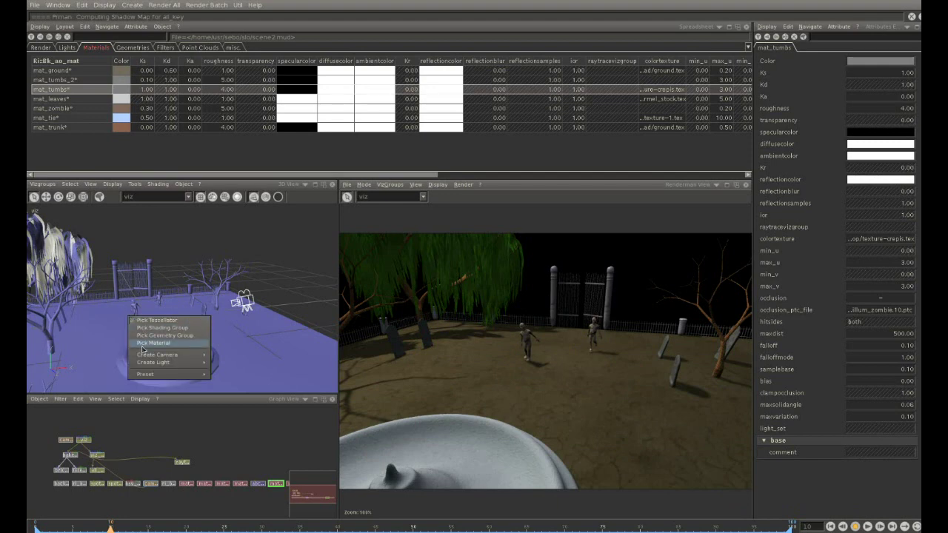
# Pick the zombie's material from the scene and make mat_zombie green
pyautogui.click(144, 326)
pyautogui.click(137, 314)
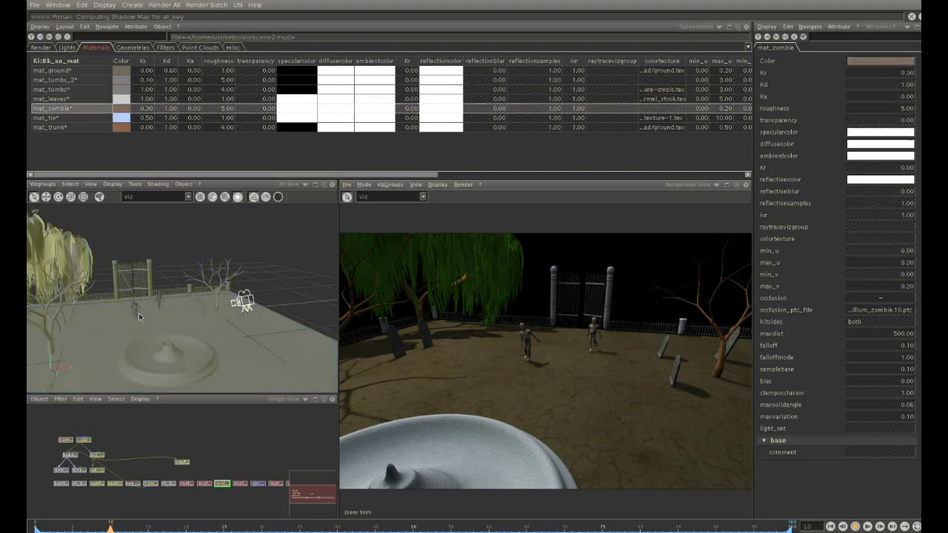
pyautogui.doubleClick(120, 108)
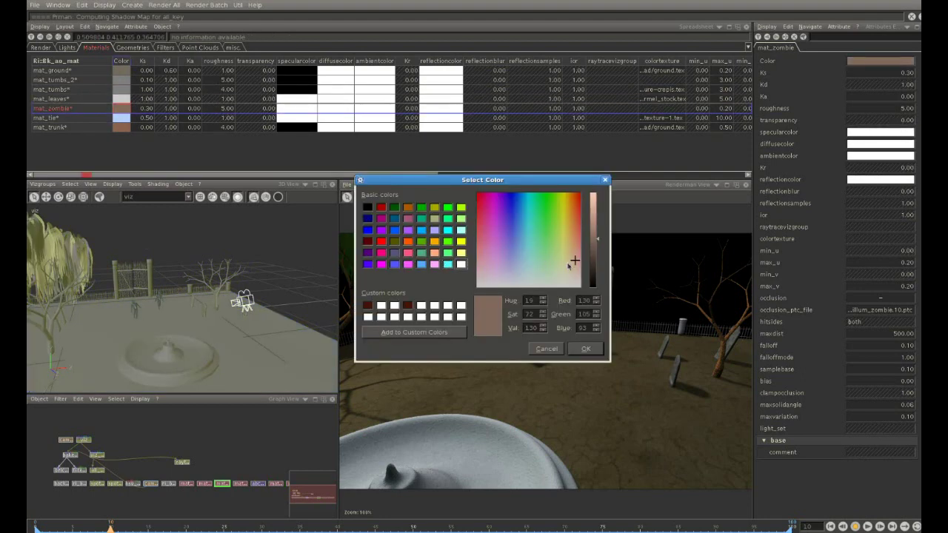
pyautogui.click(553, 259)
pyautogui.click(585, 349)
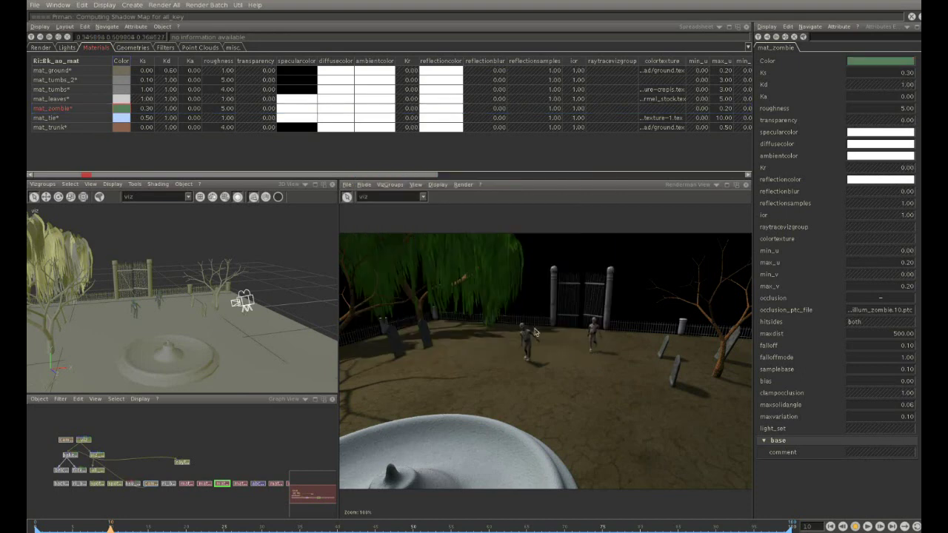
# Re-render a crop region over the zombies, then clear the crop region
pyautogui.moveTo(497, 305); pyautogui.dragTo(634, 383)
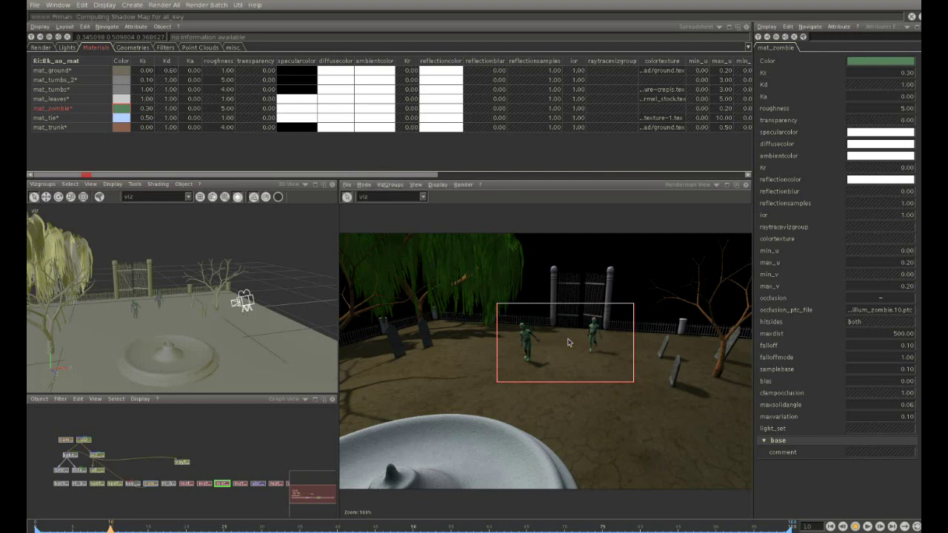
pyautogui.click(515, 214)
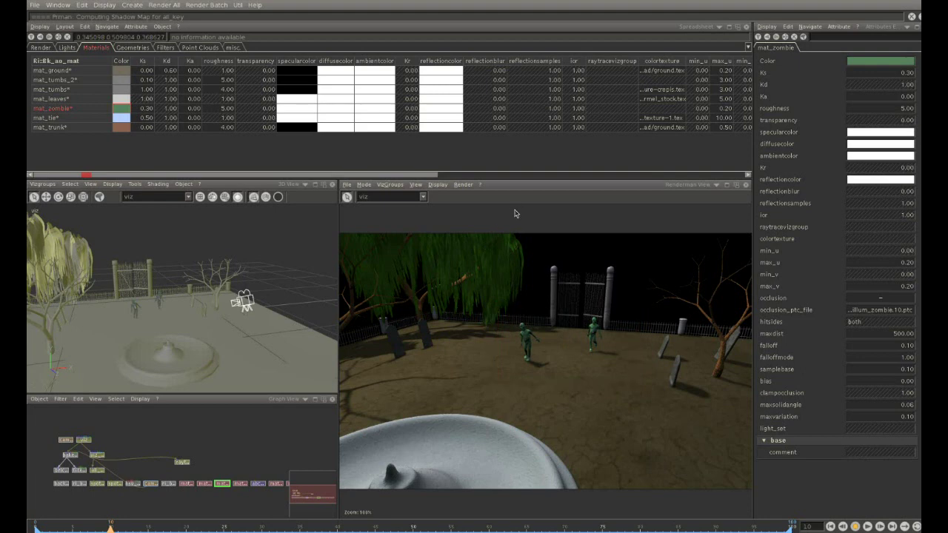
pyautogui.click(232, 353)
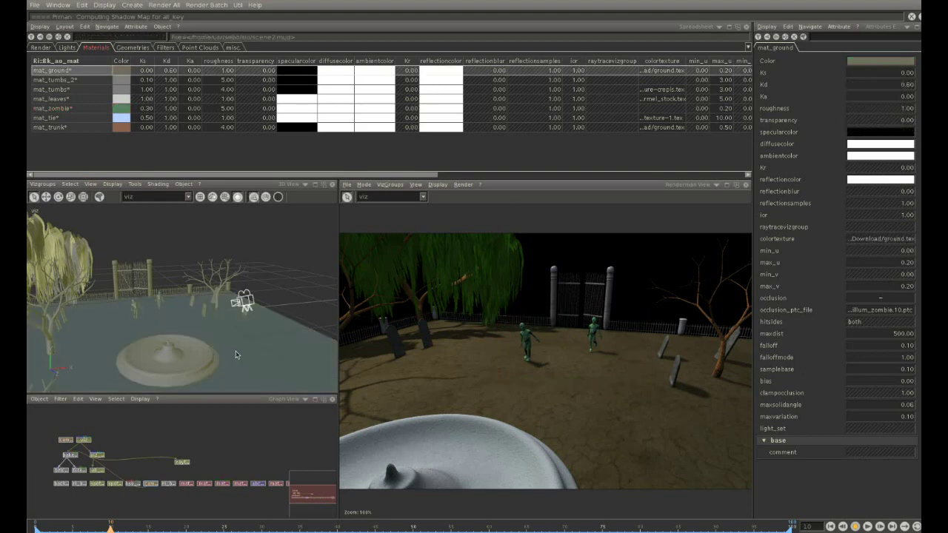
# Render only the selected ground material
pyautogui.click(465, 187)
pyautogui.click(480, 226)
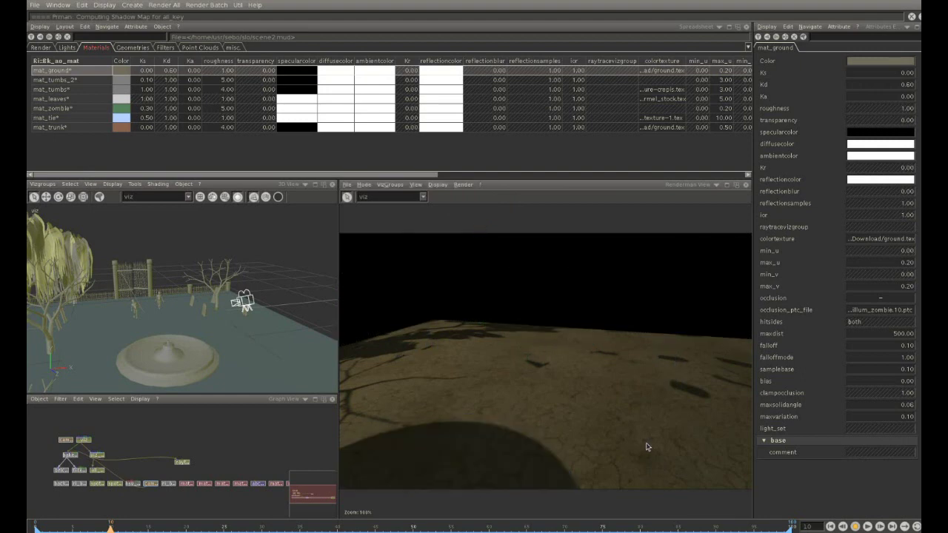
pyautogui.press('Return')
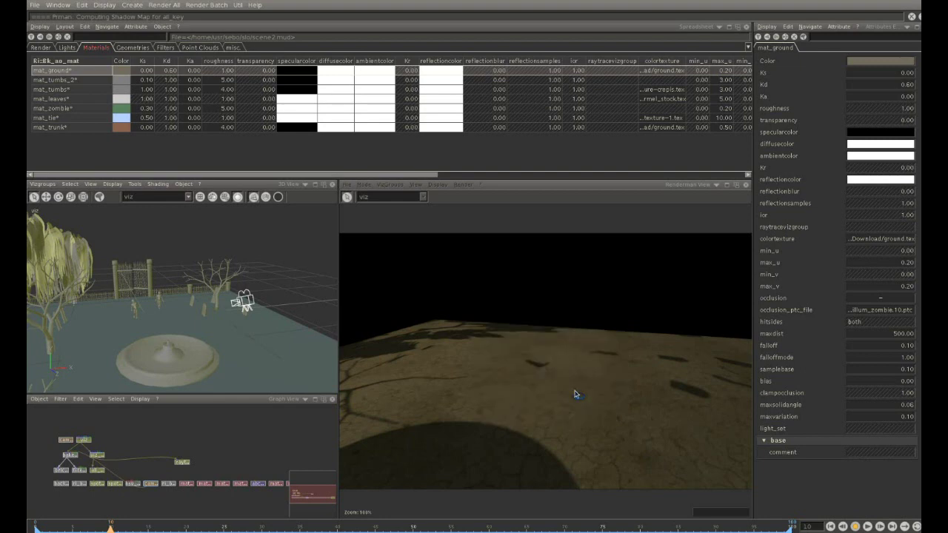
pyautogui.click(131, 6)
# Create an Ri Options node named options and collapse its option groups
pyautogui.click(142, 195)
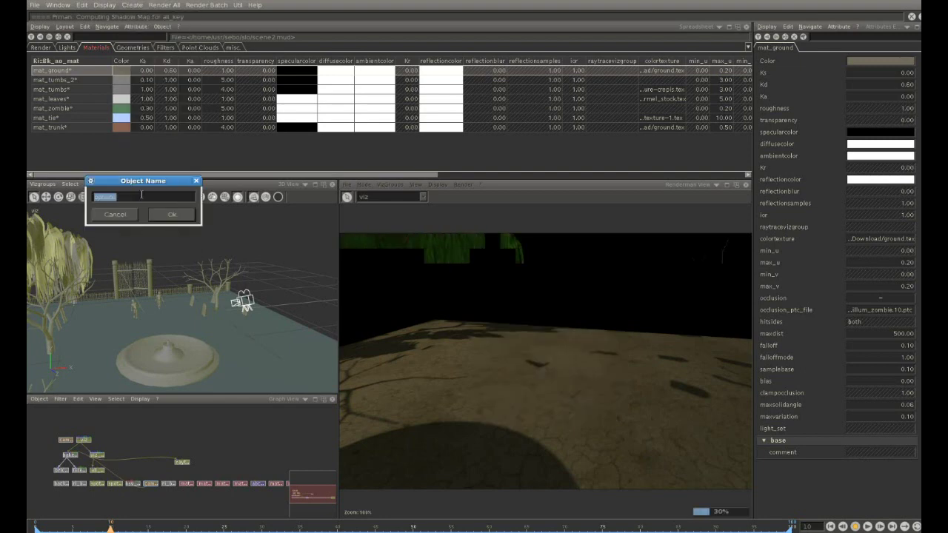
pyautogui.click(155, 217)
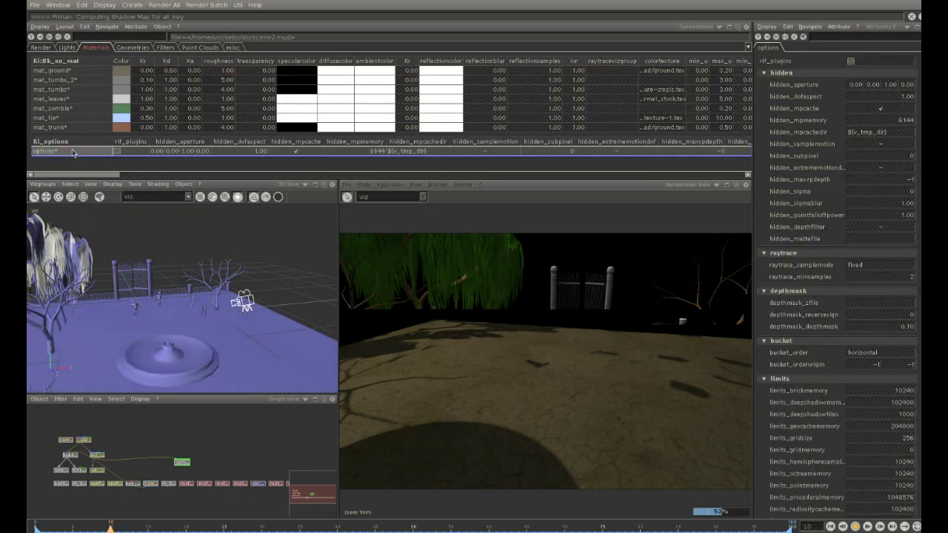
pyautogui.click(789, 62)
pyautogui.click(807, 74)
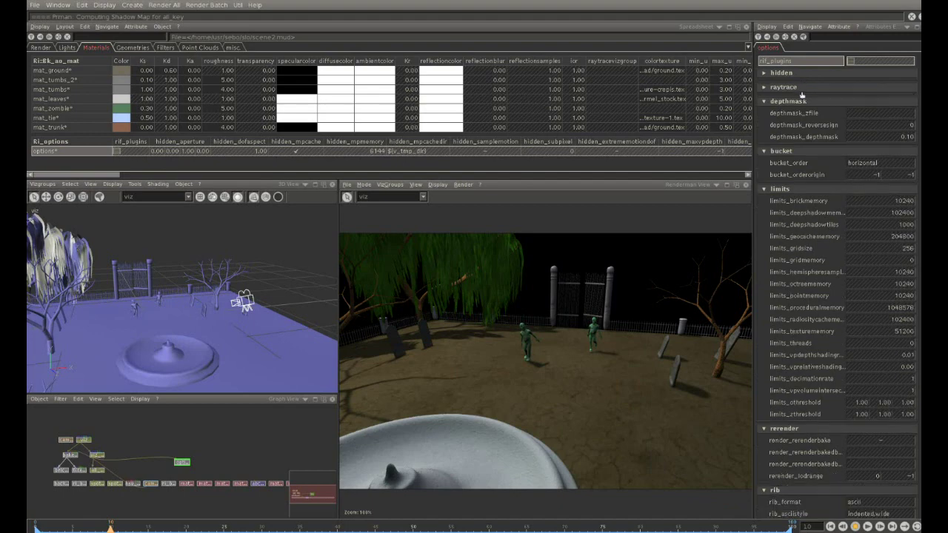
pyautogui.click(801, 101)
pyautogui.click(802, 116)
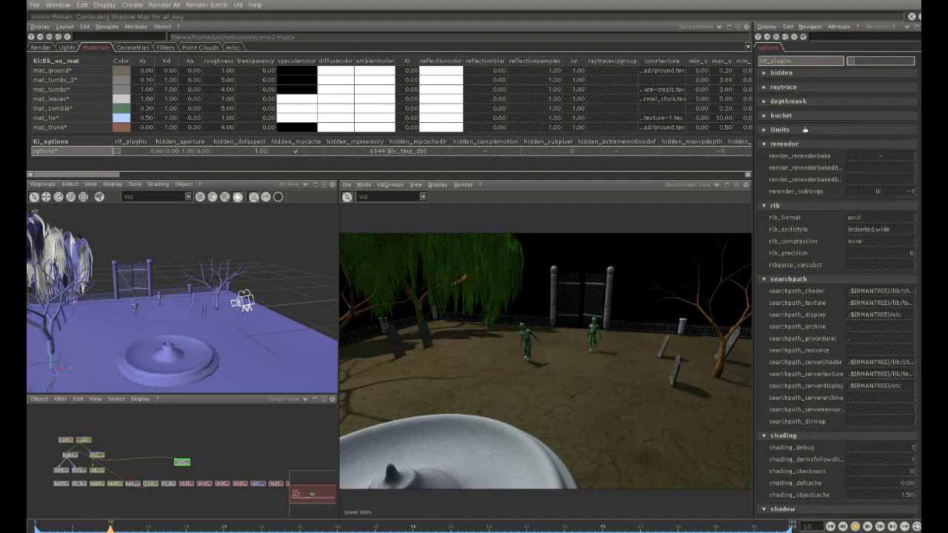
pyautogui.scroll(-5, 837, 282)
pyautogui.scroll(-5, 837, 281)
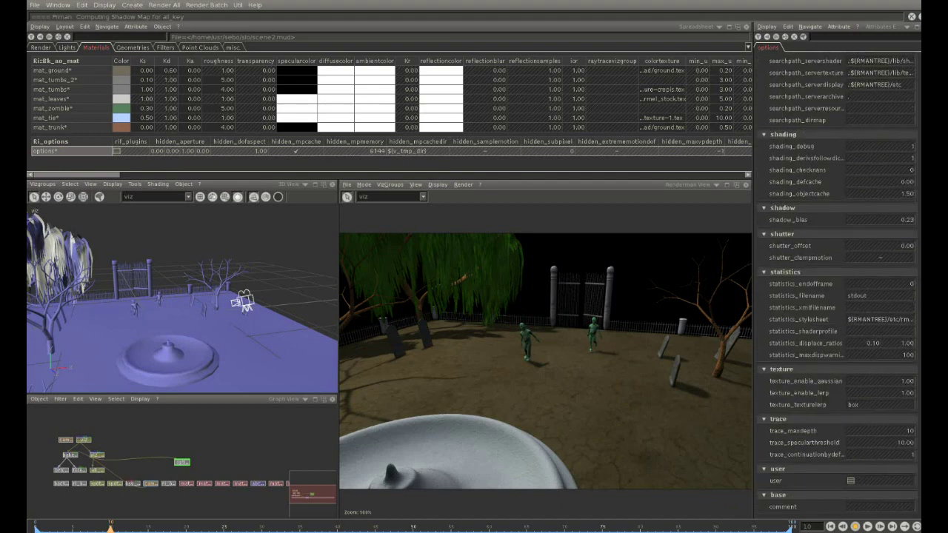
pyautogui.click(881, 483)
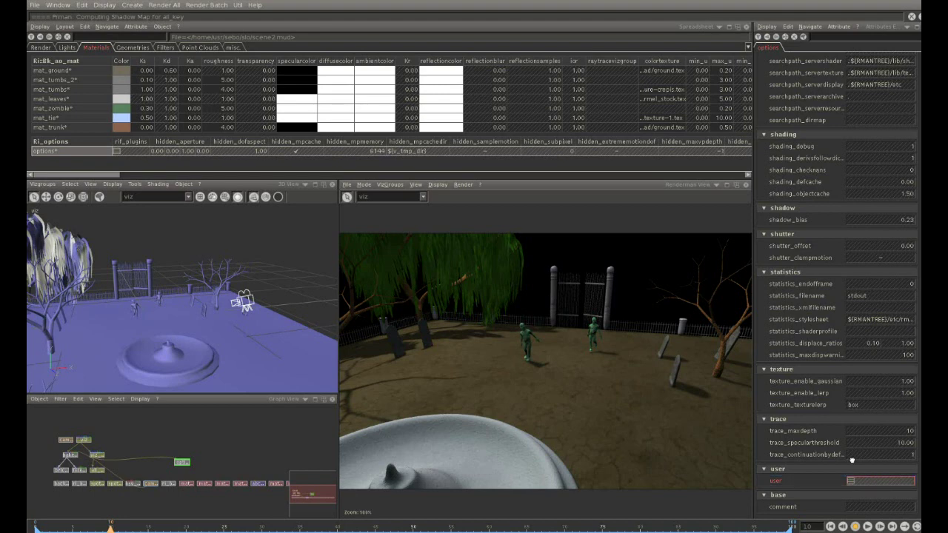
# Add an Ri Attributes Shade node
pyautogui.click(133, 5)
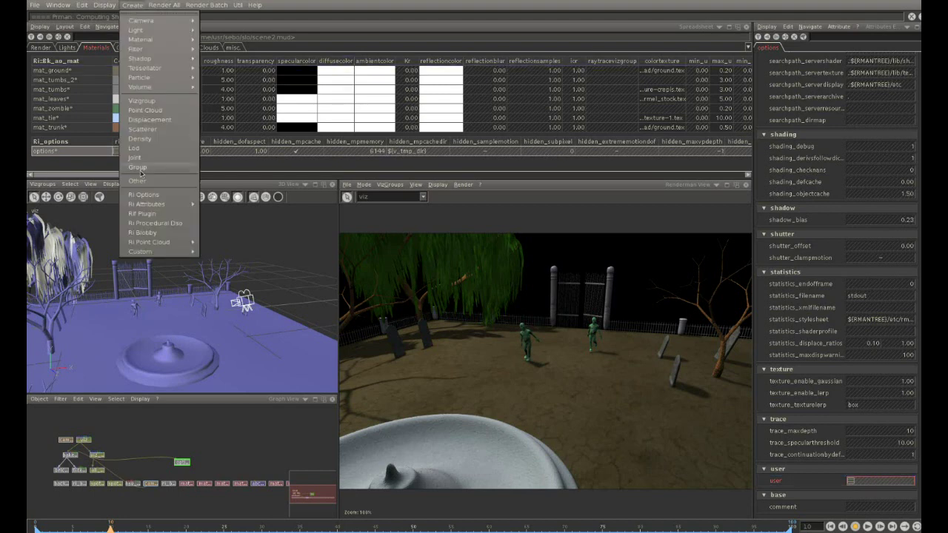
pyautogui.moveTo(148, 204)
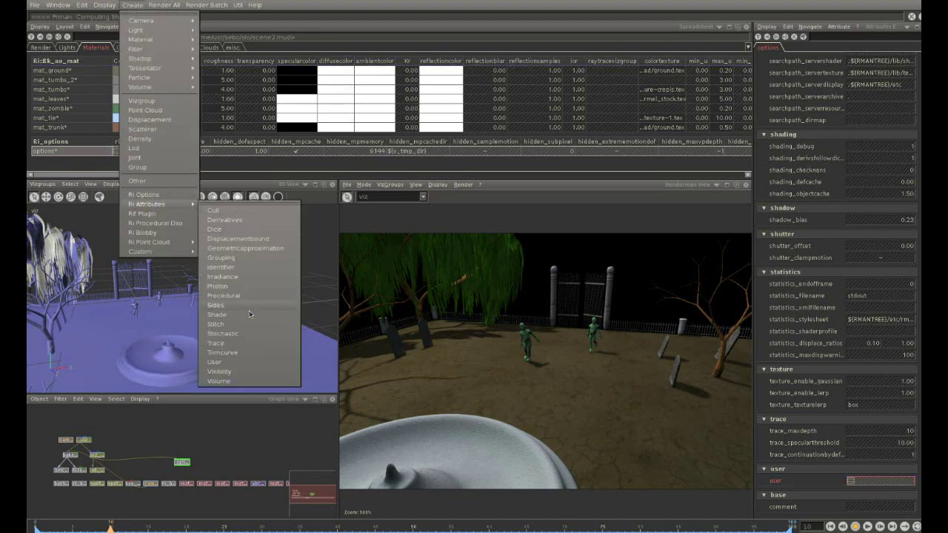
pyautogui.click(247, 315)
pyautogui.click(276, 339)
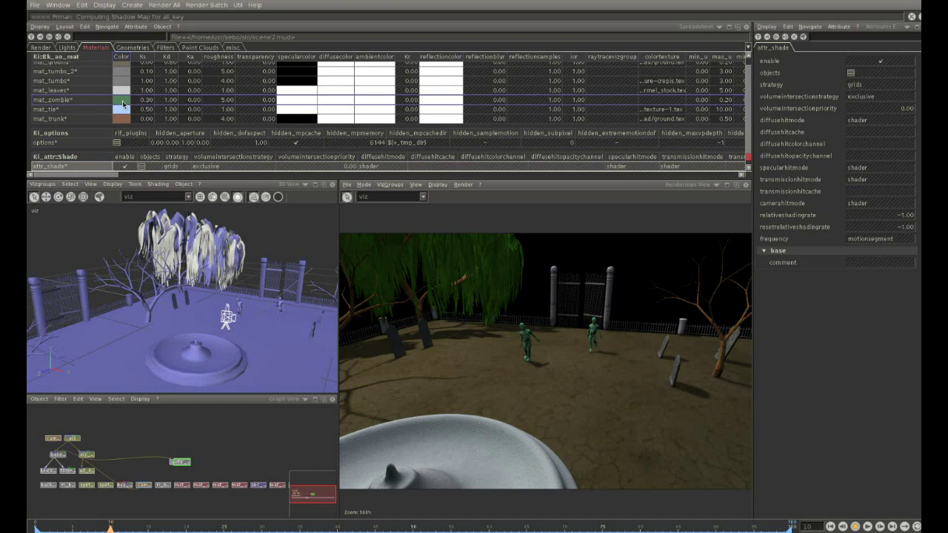
# Change mat_zombie's colour to khaki
pyautogui.doubleClick(123, 105)
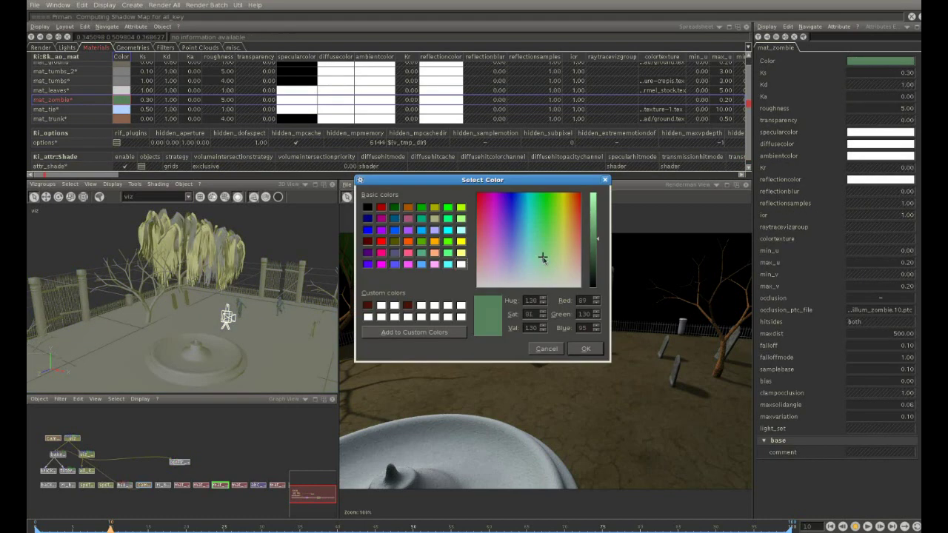
pyautogui.click(564, 260)
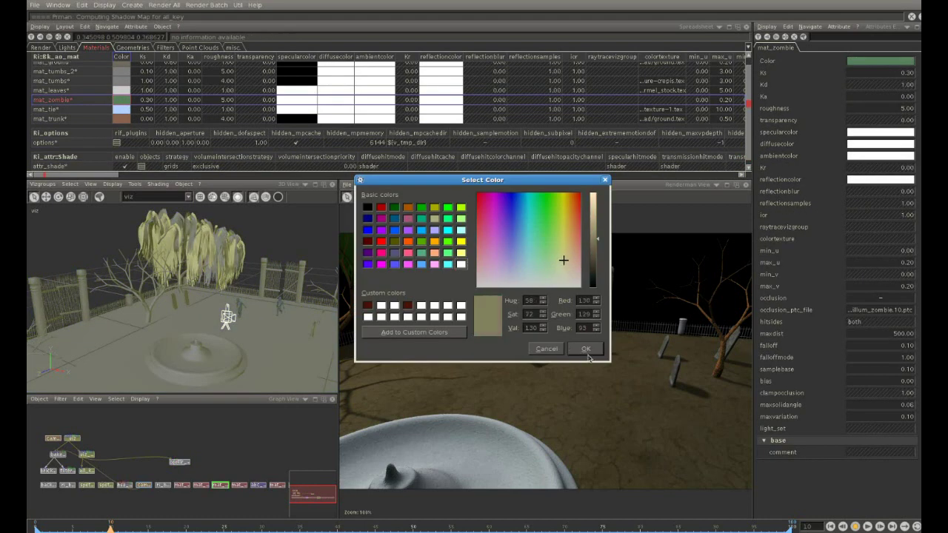
pyautogui.click(587, 352)
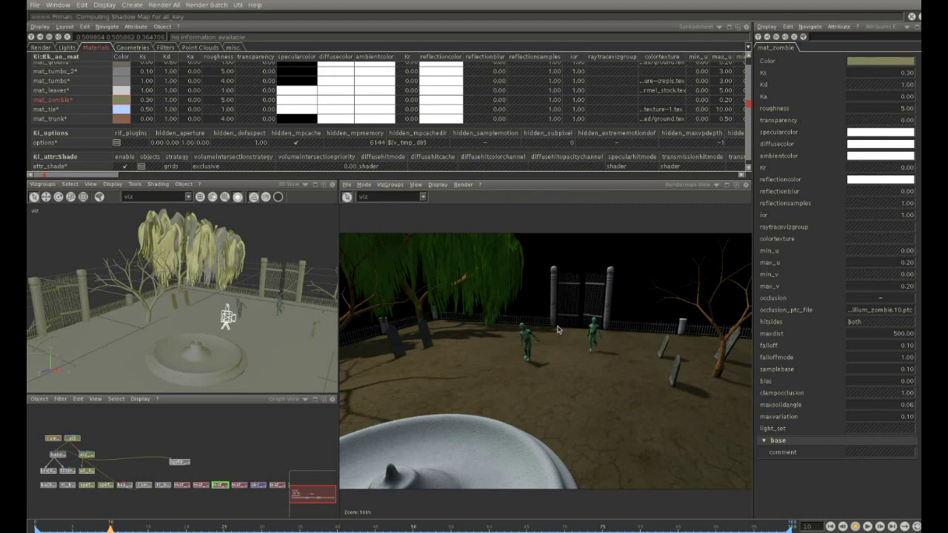
pyautogui.click(71, 49)
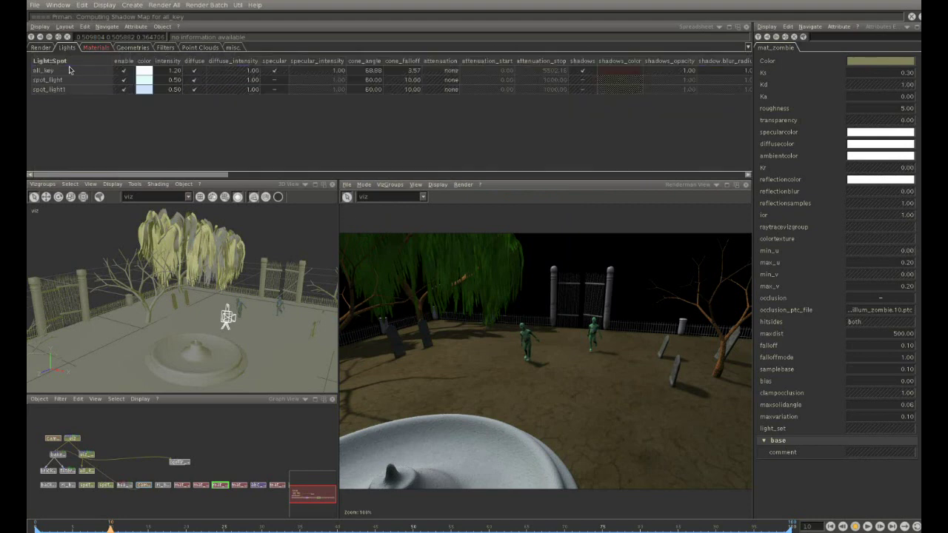
# Inspect the all_key light's shadow settings and show its viz_shadows vizgroup in the 3D view
pyautogui.click(70, 71)
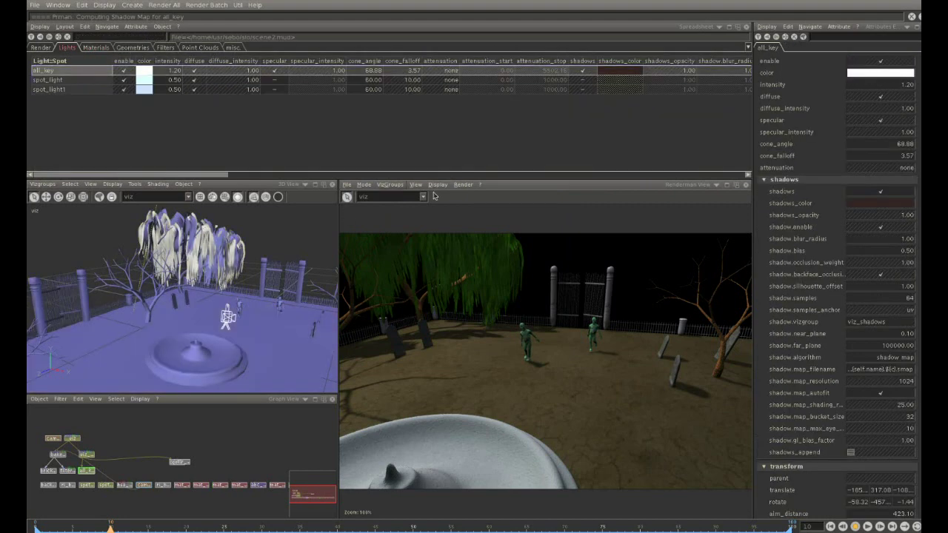
pyautogui.click(879, 194)
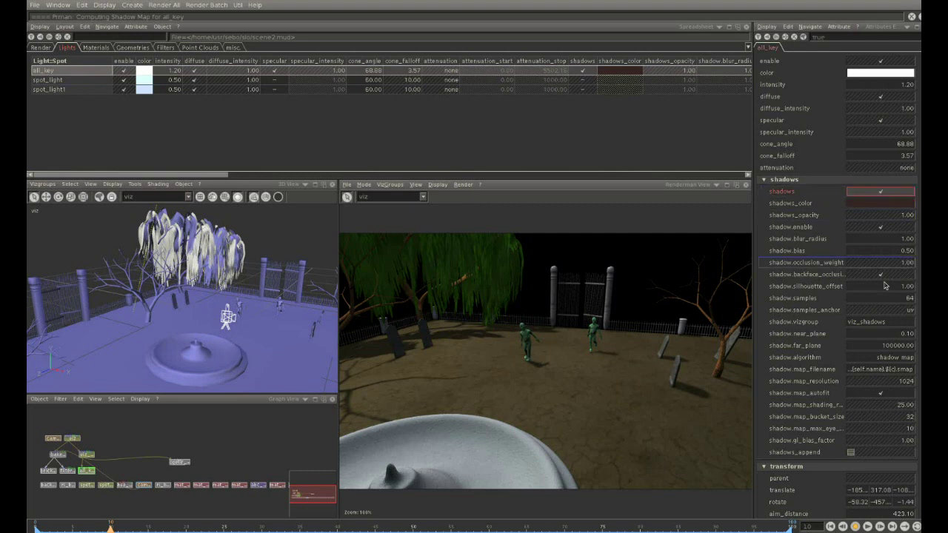
pyautogui.click(900, 359)
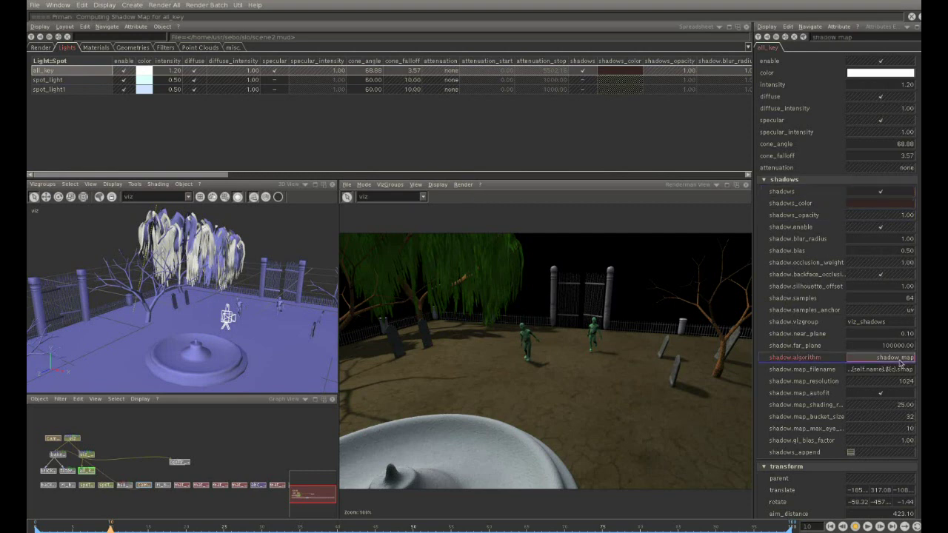
pyautogui.click(887, 326)
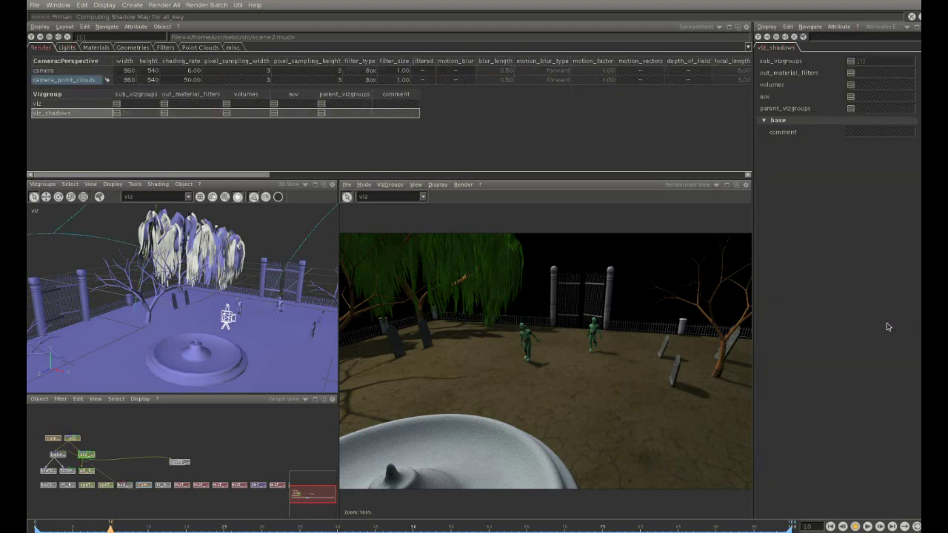
pyautogui.click(42, 184)
pyautogui.click(50, 226)
pyautogui.moveTo(190, 351)
pyautogui.mouseDown(button='middle')
pyautogui.moveTo(239, 348)
pyautogui.moveTo(230, 381)
pyautogui.mouseUp(button='middle')
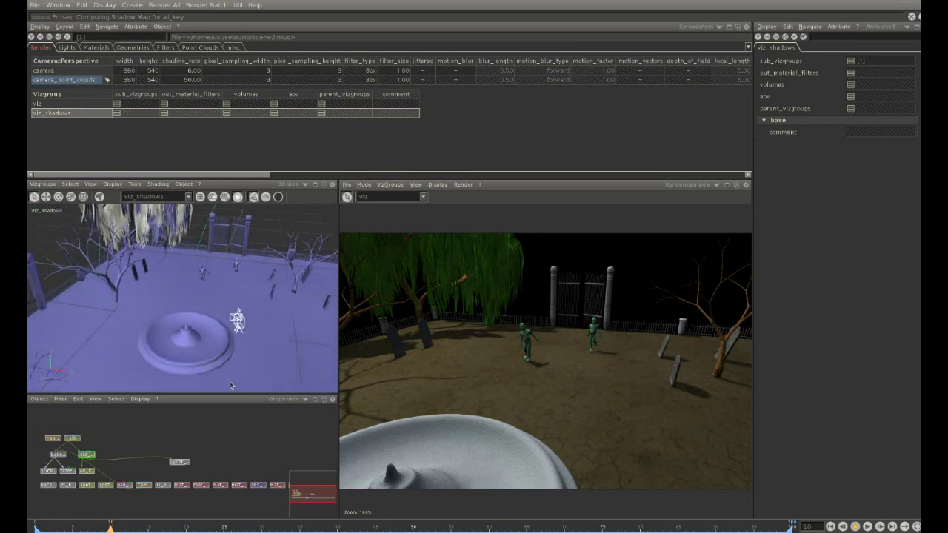
# Set the mat_tumbs shading group to off in viz_shadows
pyautogui.doubleClick(85, 118)
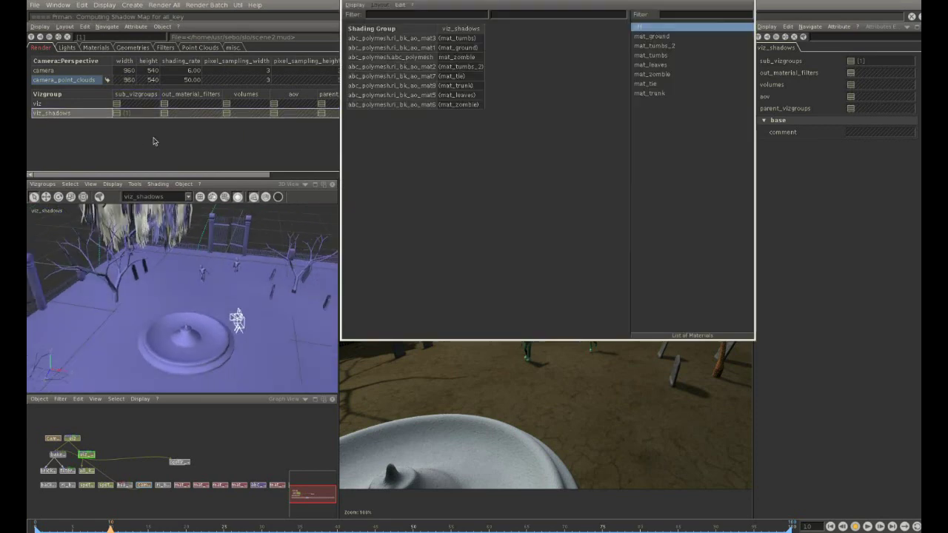
pyautogui.moveTo(482, 342); pyautogui.dragTo(500, 118)
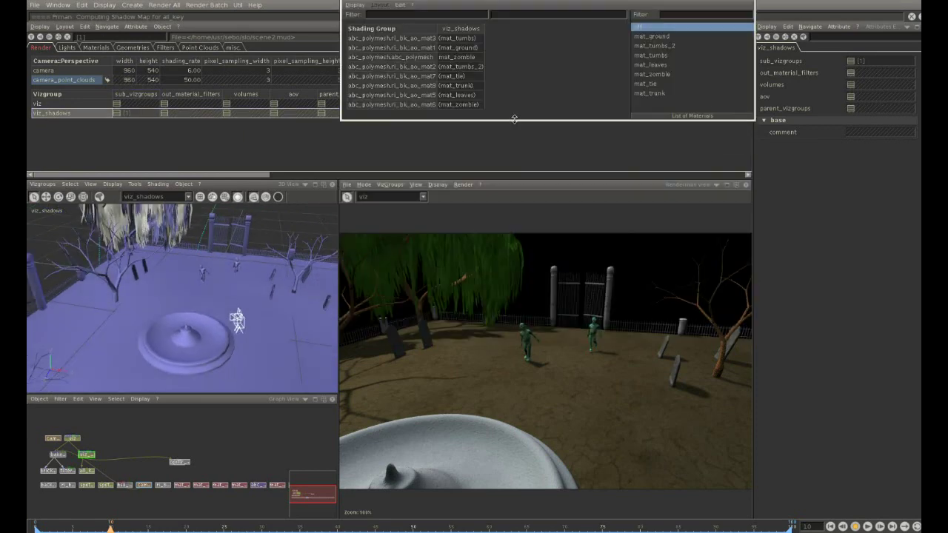
pyautogui.rightClick(264, 292)
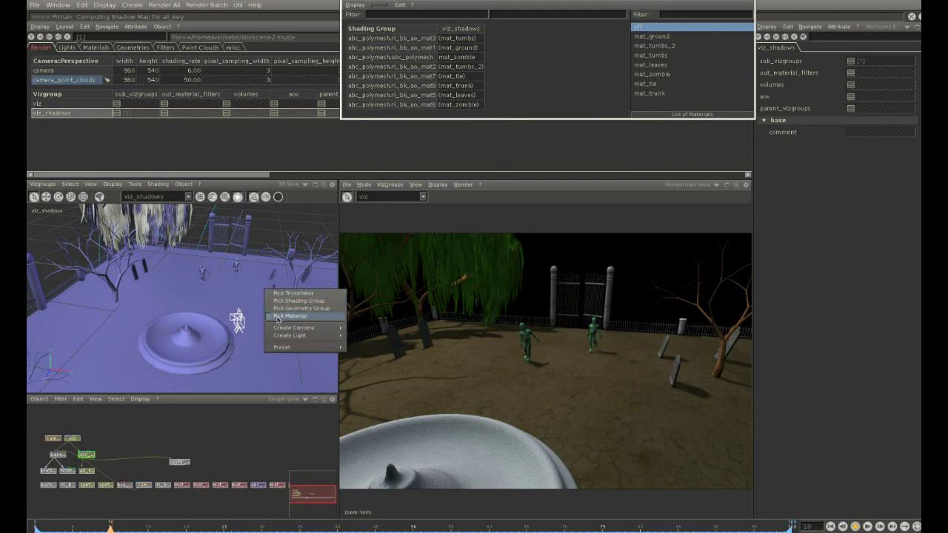
pyautogui.click(273, 312)
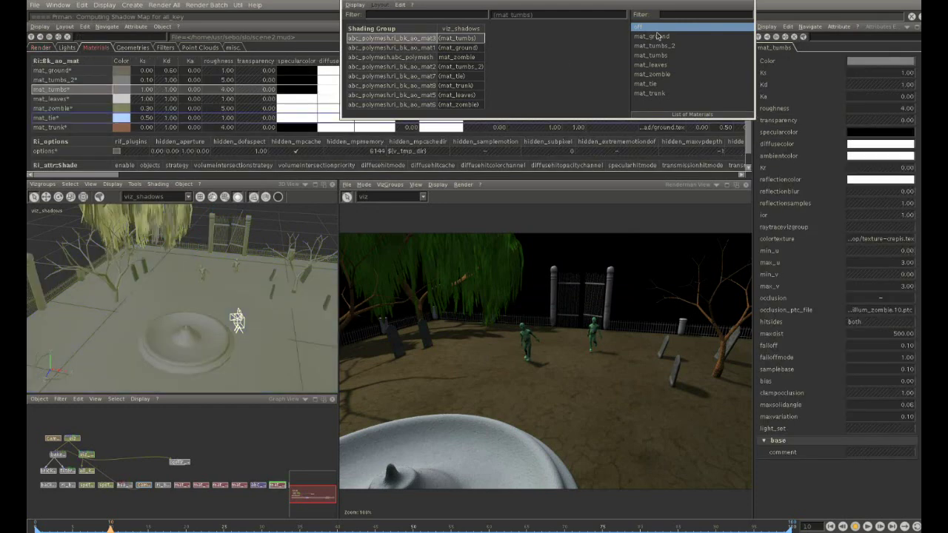
pyautogui.click(638, 28)
pyautogui.moveTo(177, 289)
pyautogui.mouseDown(button='middle')
pyautogui.moveTo(193, 295)
pyautogui.moveTo(191, 308)
pyautogui.mouseUp(button='middle')
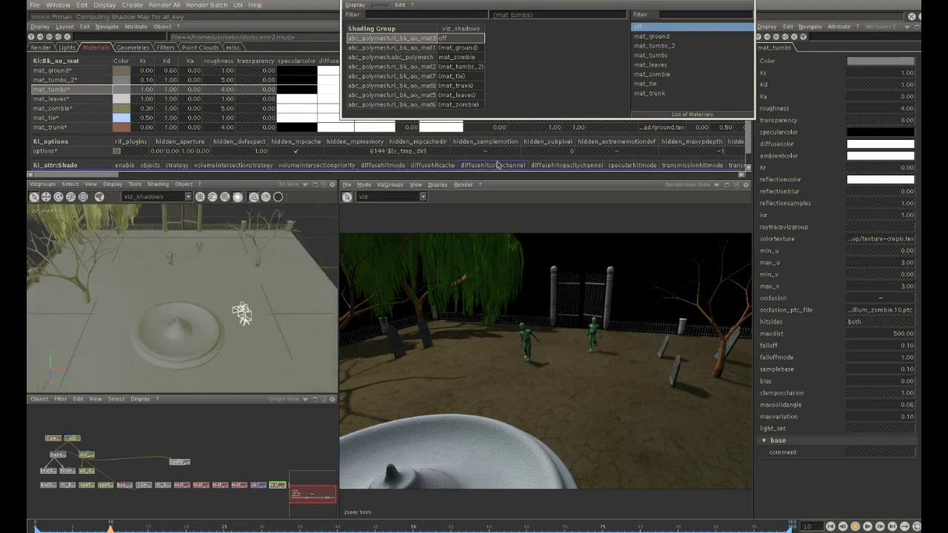
pyautogui.click(463, 185)
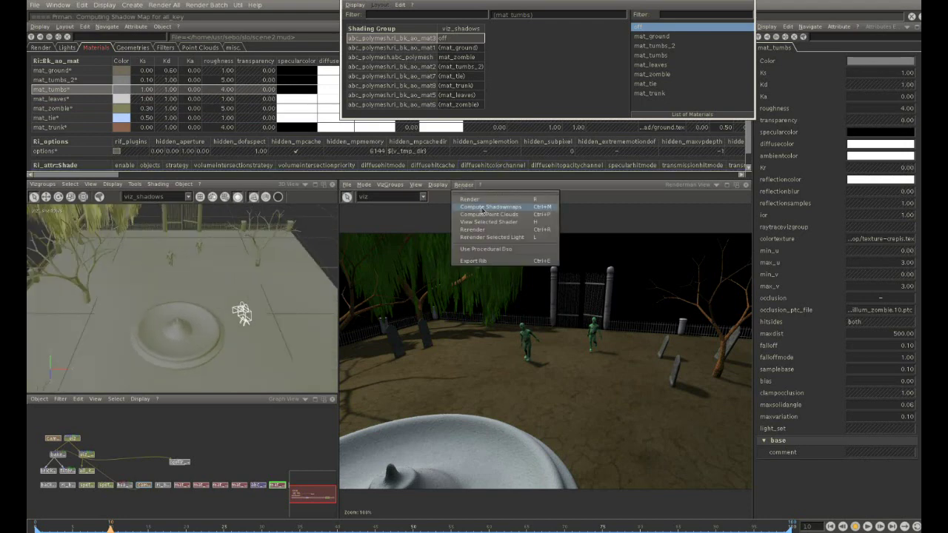
# Compute the all_key shadow map and re-render the graveyard with it
pyautogui.click(482, 207)
pyautogui.click(618, 434)
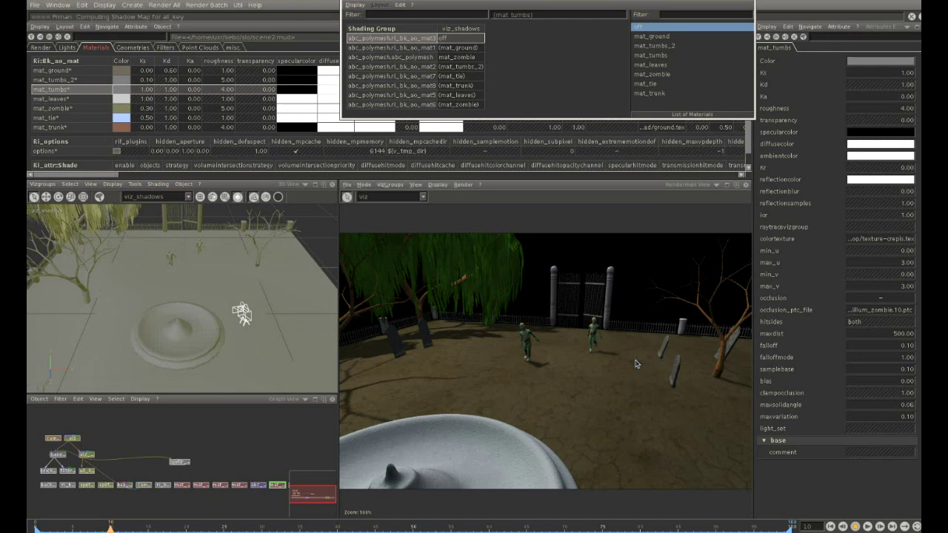
# Switch the all_key light's shadow algorithm to raytrace
pyautogui.click(449, 37)
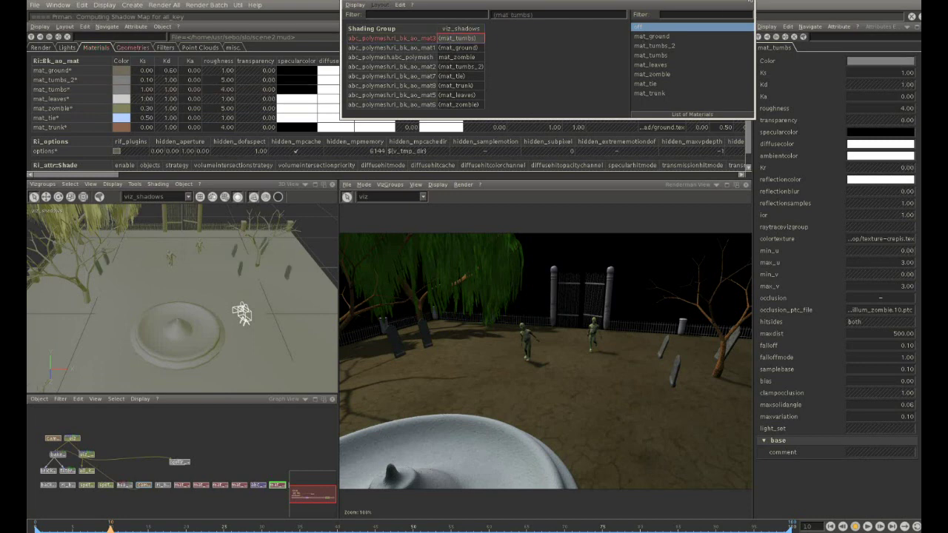
pyautogui.click(67, 47)
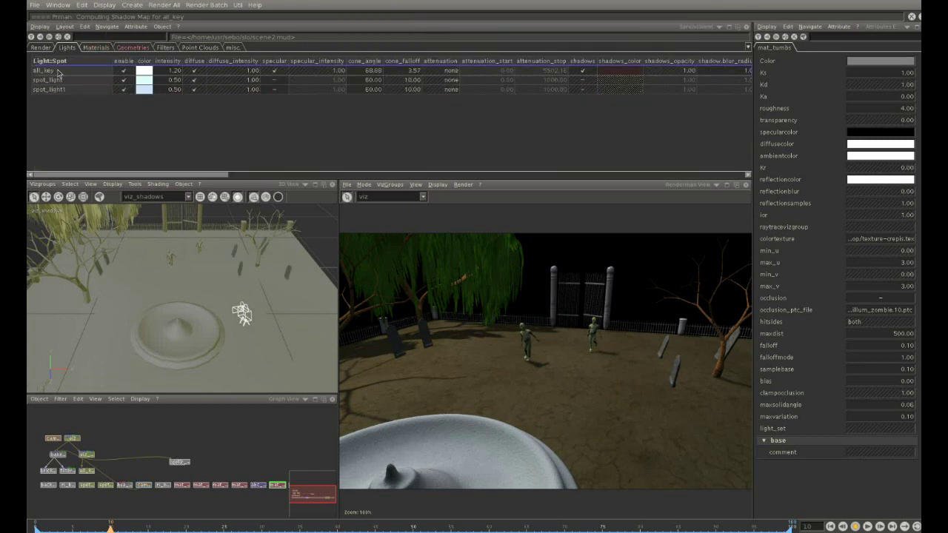
pyautogui.click(58, 71)
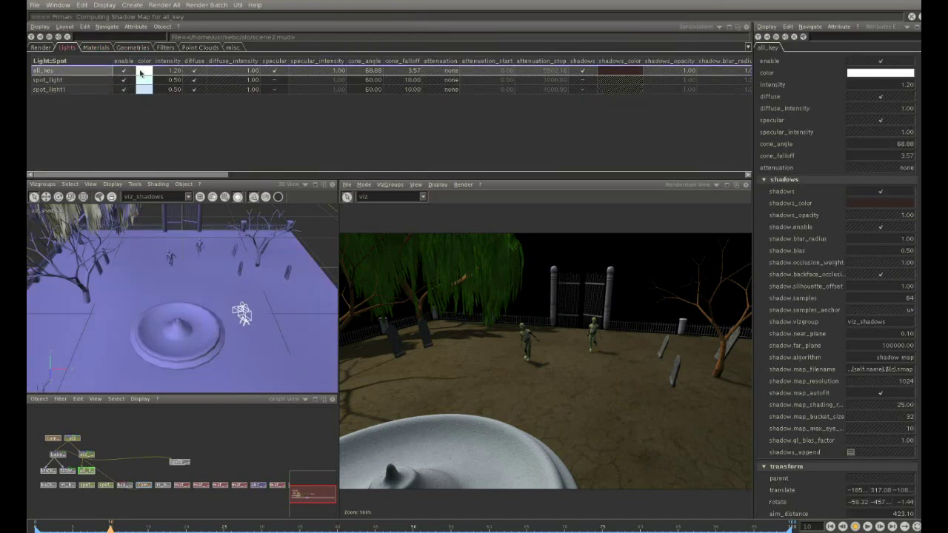
pyautogui.click(888, 358)
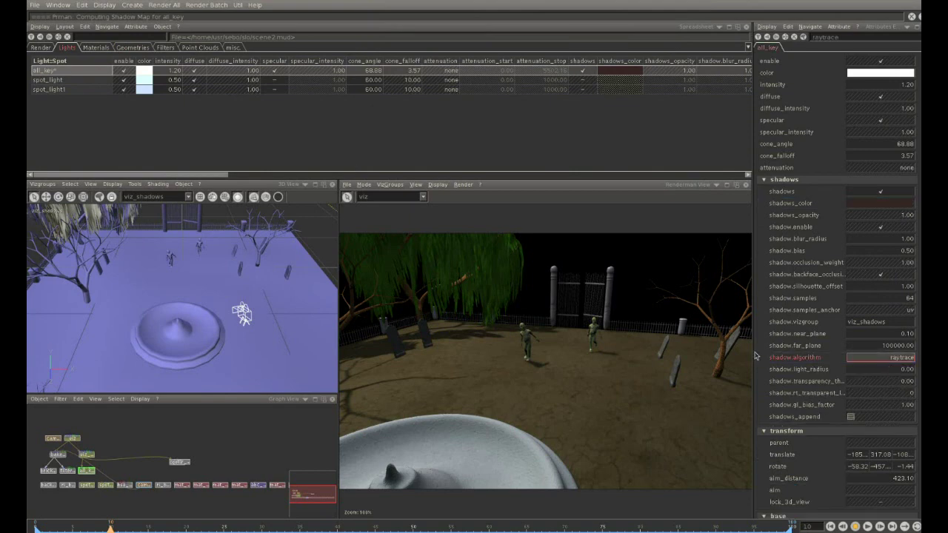
# Look through all_key and drag it to a new position so tree shadows stretch across the ground
pyautogui.click(100, 197)
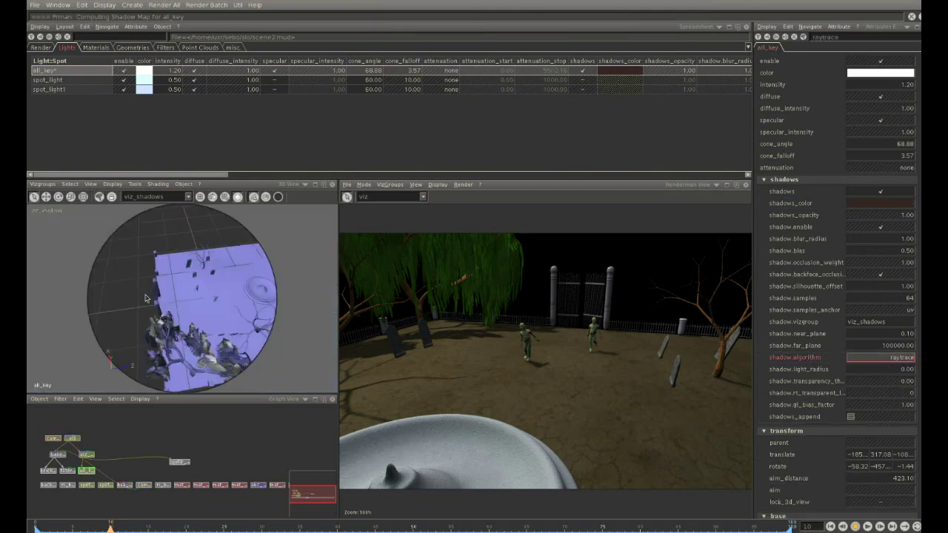
pyautogui.moveTo(127, 291)
pyautogui.mouseDown()
pyautogui.moveTo(290, 300)
pyautogui.moveTo(238, 305)
pyautogui.mouseUp()
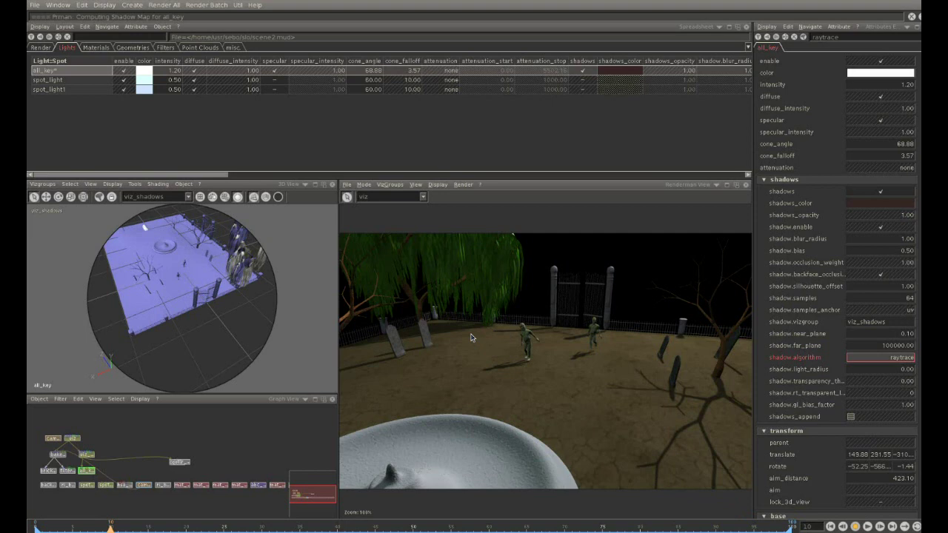
pyautogui.click(209, 49)
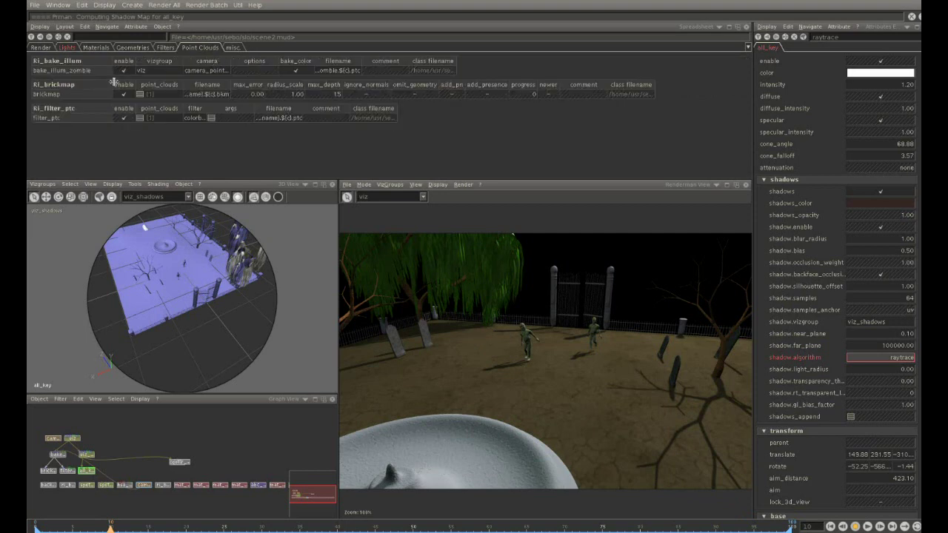
# Select bake_illum_zombie in the Point Clouds table and launch Render > Compute Point Clouds
pyautogui.click(133, 5)
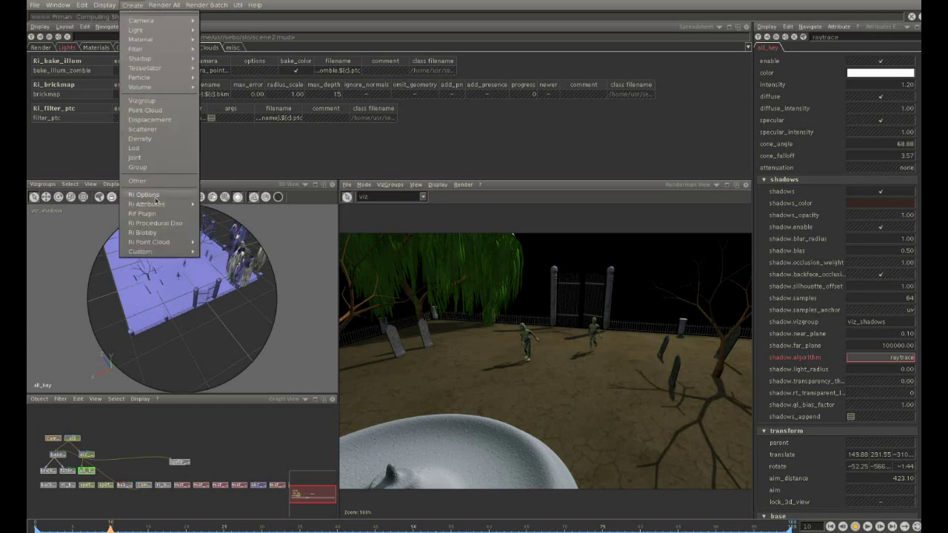
pyautogui.moveTo(150, 243)
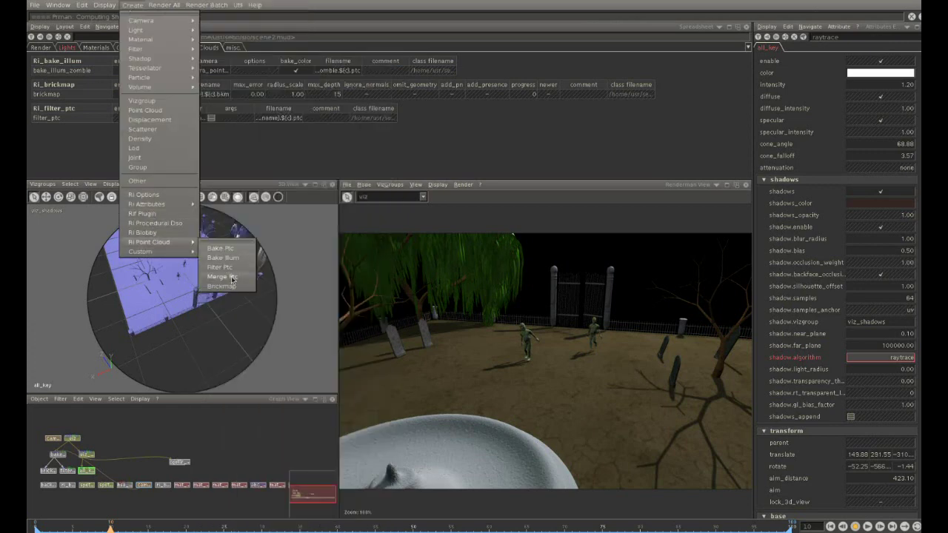
pyautogui.click(217, 157)
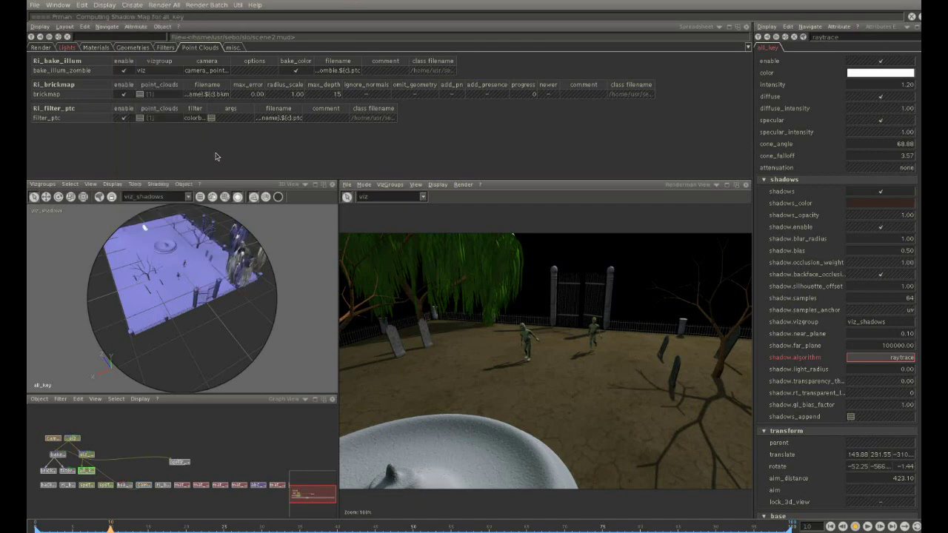
pyautogui.click(104, 71)
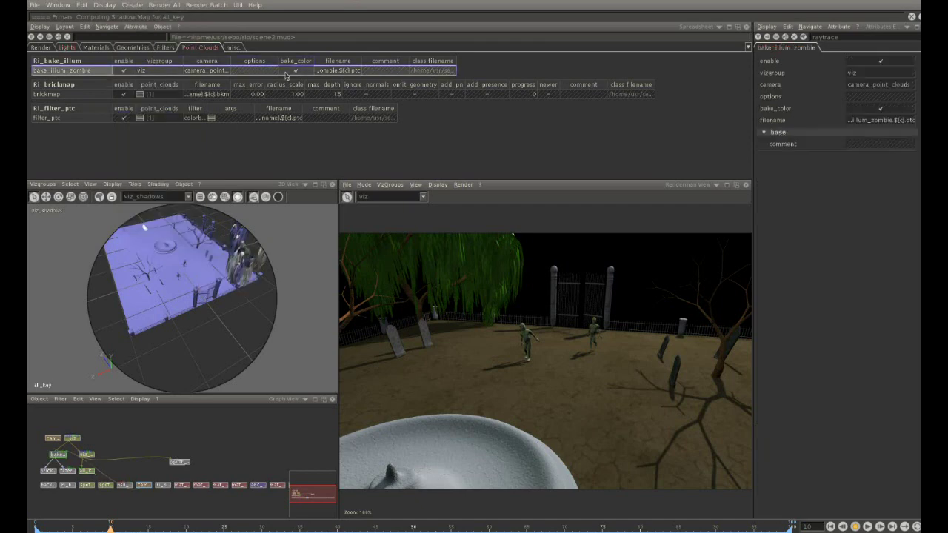
pyautogui.click(463, 184)
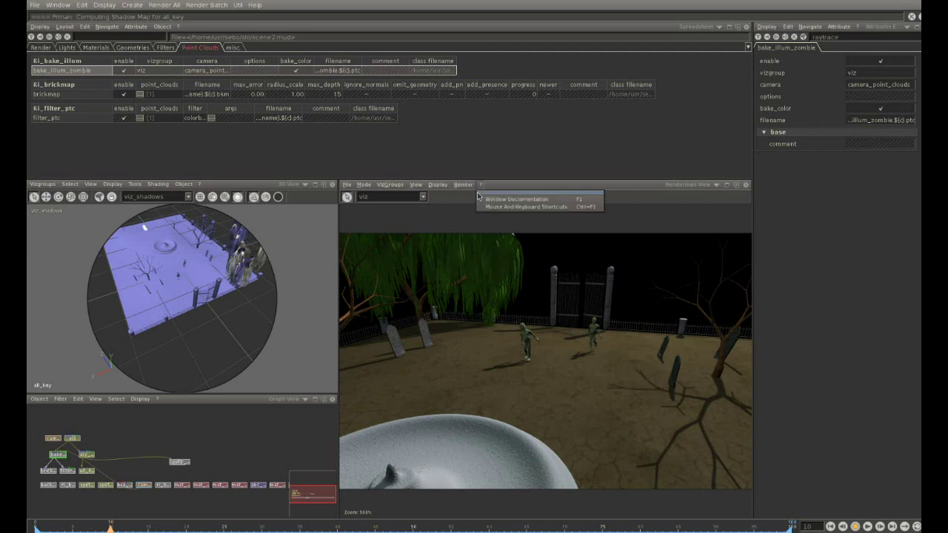
pyautogui.click(480, 214)
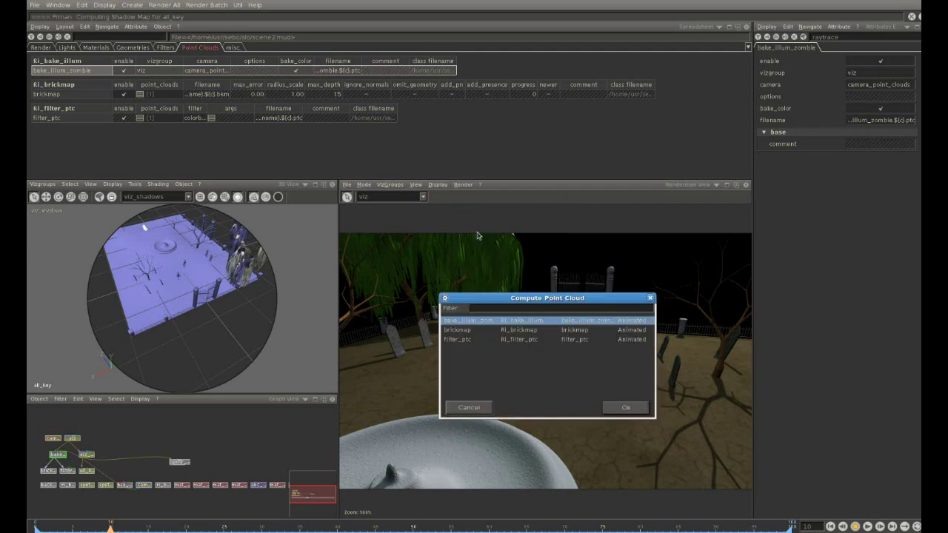
# Add brickmap to bake_illum_zombie in the selection and compute both point clouds
pyautogui.keyDown('ctrl'); pyautogui.click(457, 330); pyautogui.keyUp('ctrl')
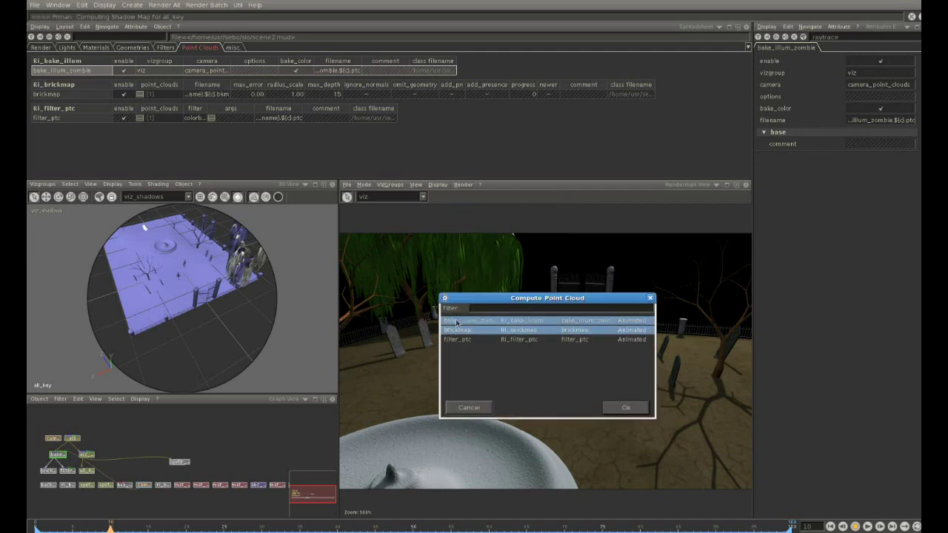
pyautogui.click(626, 408)
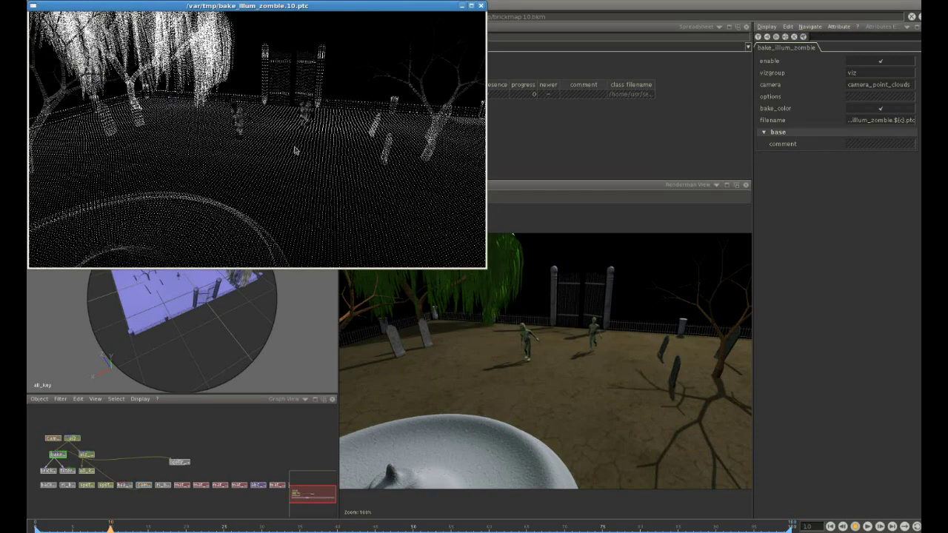
# Inspect the point cloud drawn as shaded facets from a new angle, then close its viewer
pyautogui.rightClick(362, 55)
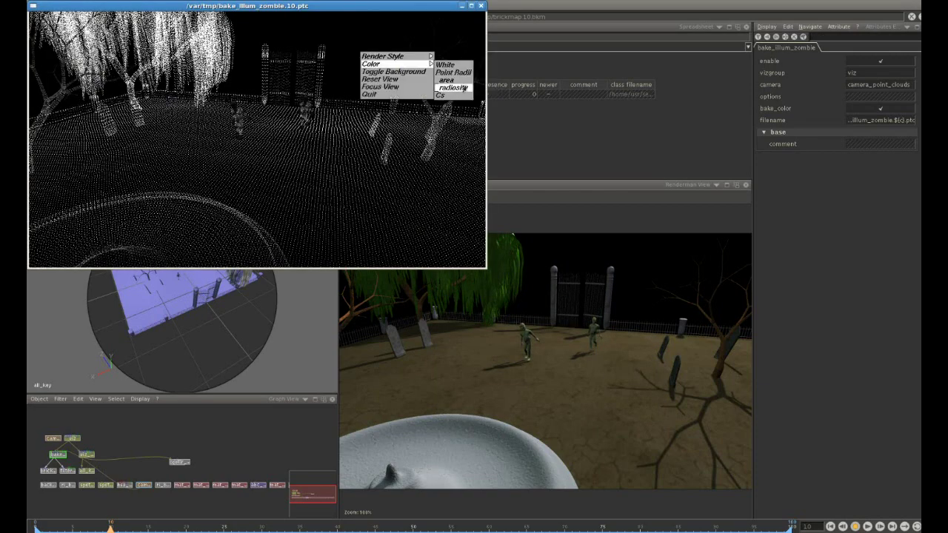
pyautogui.click(458, 86)
pyautogui.moveTo(351, 146)
pyautogui.mouseDown()
pyautogui.moveTo(235, 150)
pyautogui.moveTo(302, 127)
pyautogui.mouseUp()
pyautogui.rightClick(337, 46)
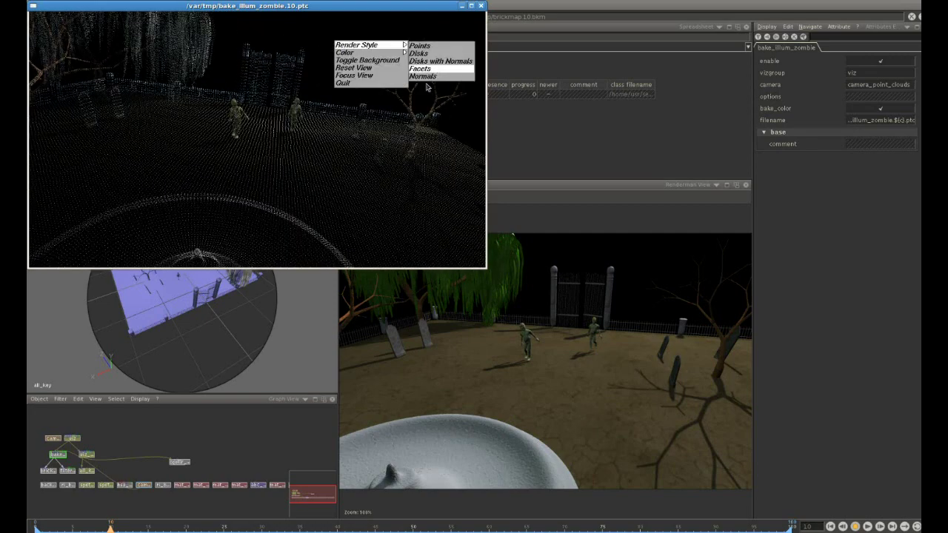
pyautogui.click(421, 68)
pyautogui.moveTo(311, 165); pyautogui.dragTo(334, 152)
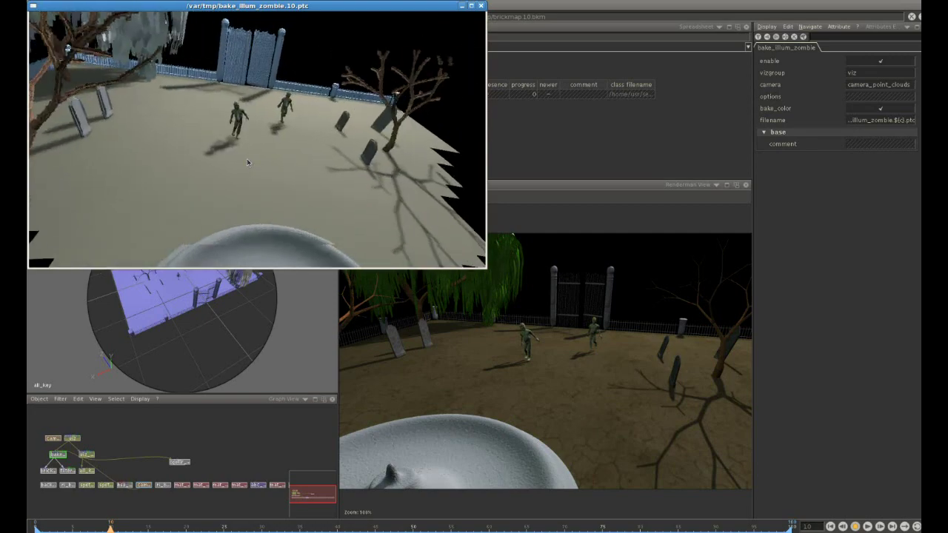
pyautogui.click(480, 5)
# View the brickmap node coloured by radiosity at a lower level, close it, and rerender
pyautogui.scroll(5, 198, 463)
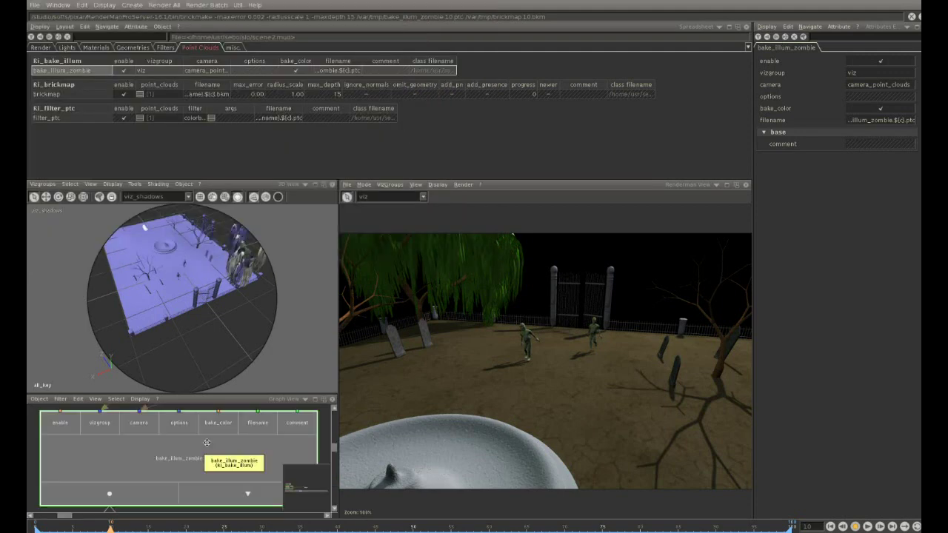
pyautogui.moveTo(152, 471); pyautogui.dragTo(192, 418, button='middle')
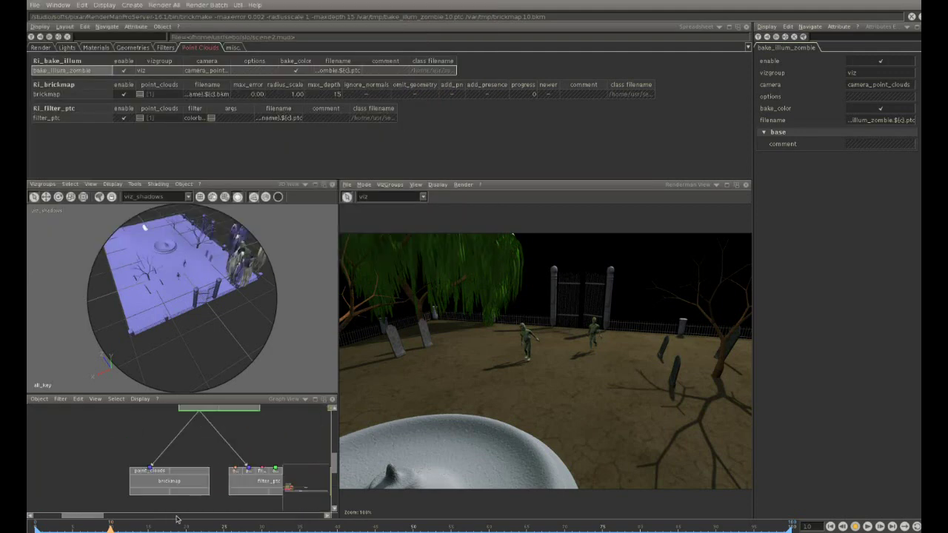
pyautogui.click(169, 485)
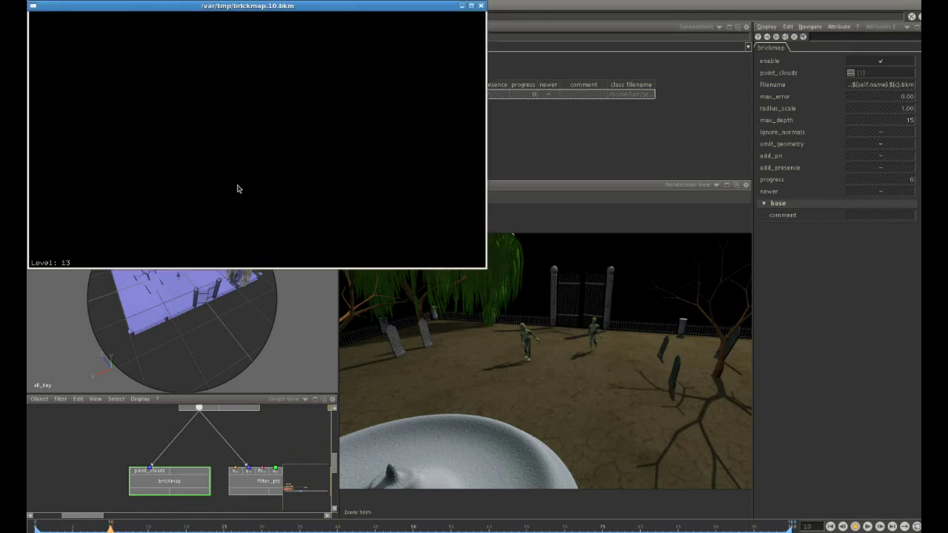
pyautogui.press('-')
pyautogui.press('-')
pyautogui.press('-')
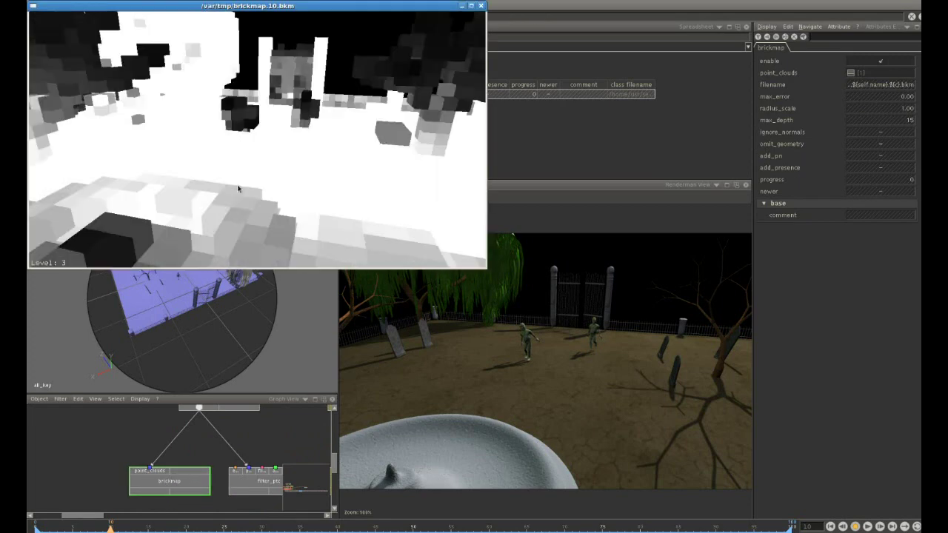
pyautogui.press('-')
pyautogui.rightClick(337, 35)
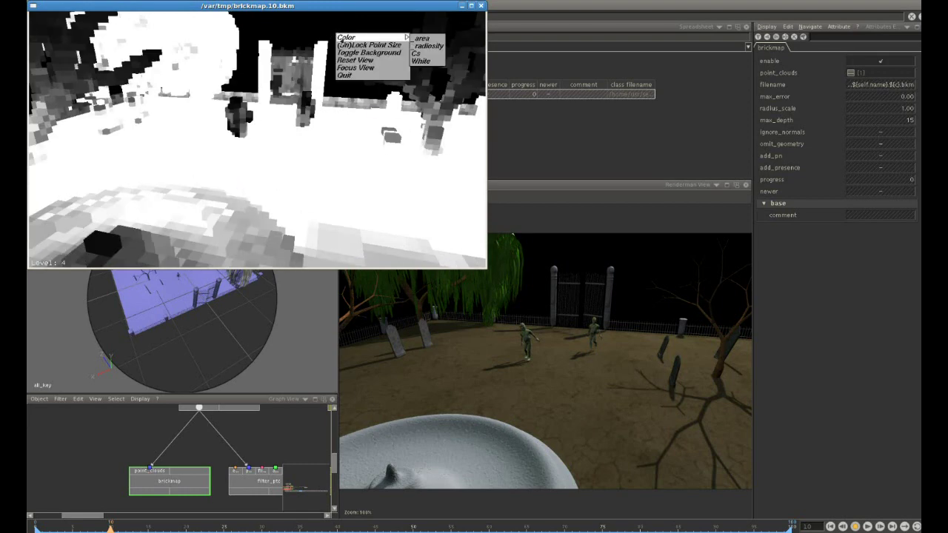
pyautogui.click(427, 49)
pyautogui.moveTo(251, 146)
pyautogui.mouseDown()
pyautogui.moveTo(474, 240)
pyautogui.moveTo(300, 159)
pyautogui.mouseUp()
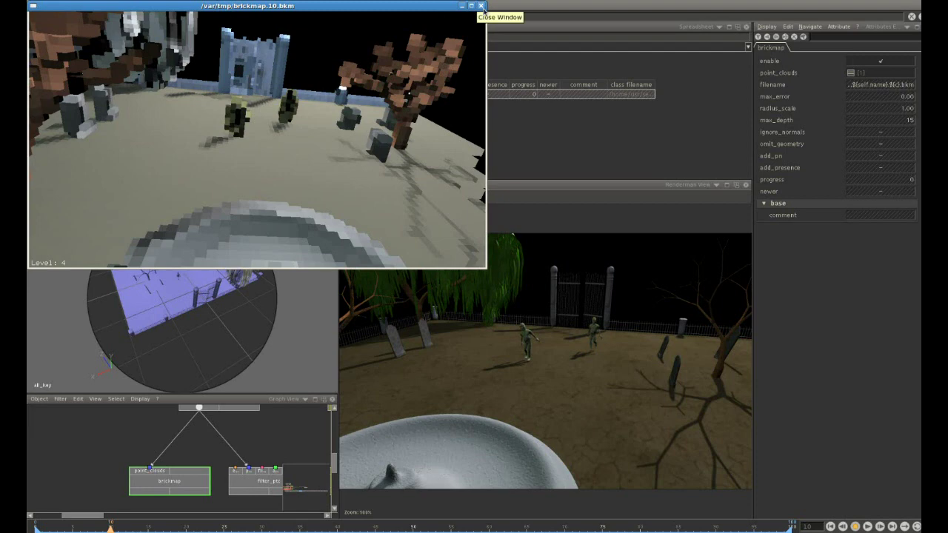
pyautogui.click(480, 5)
pyautogui.click(455, 185)
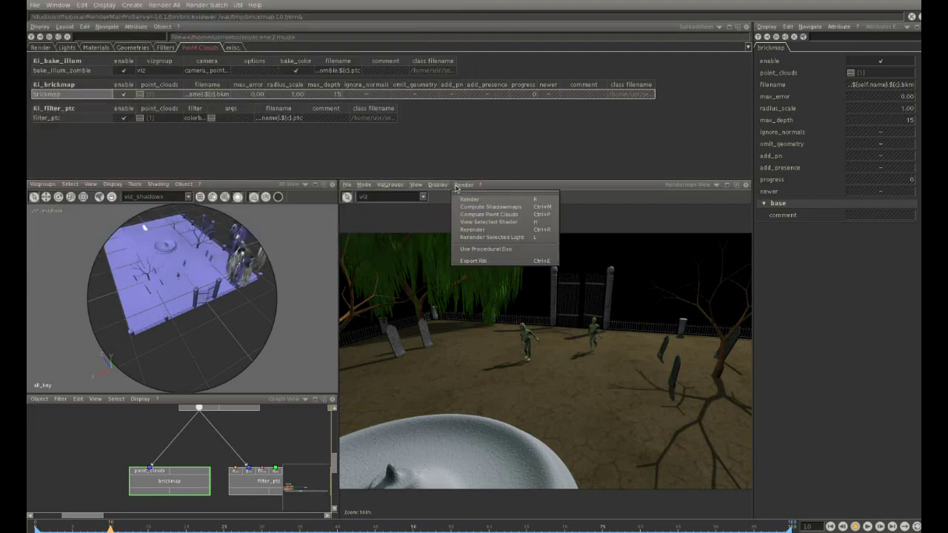
pyautogui.click(476, 225)
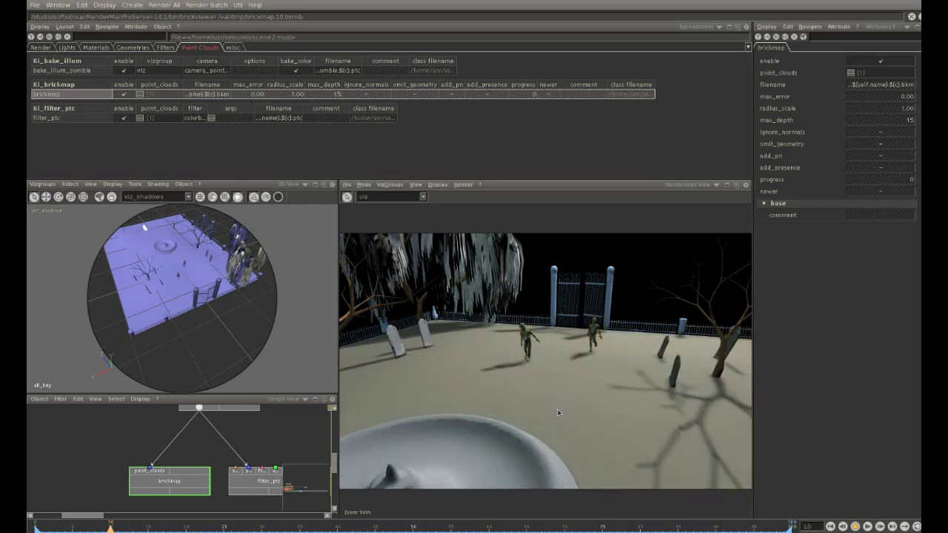
# Set the filter_ptc node's point-cloud filter to colorbleeding
pyautogui.click(268, 485)
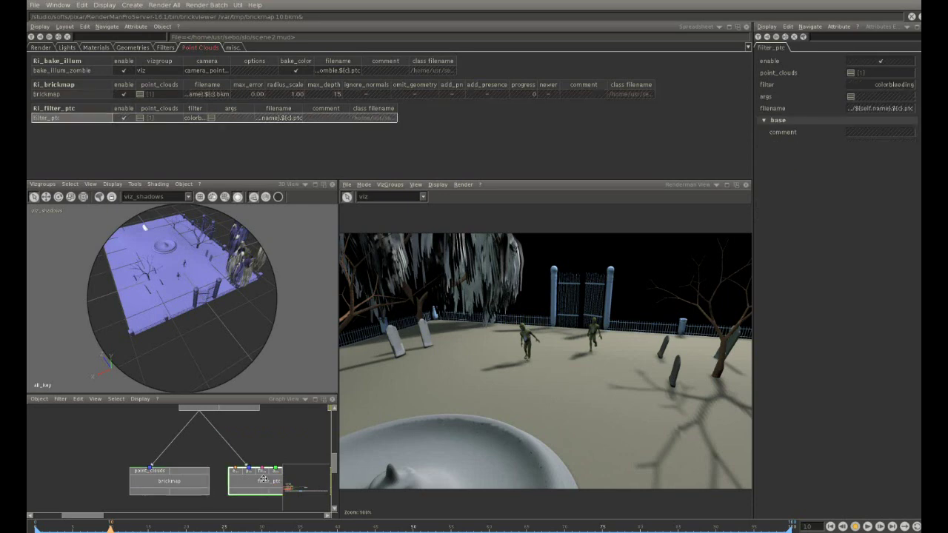
pyautogui.click(196, 117)
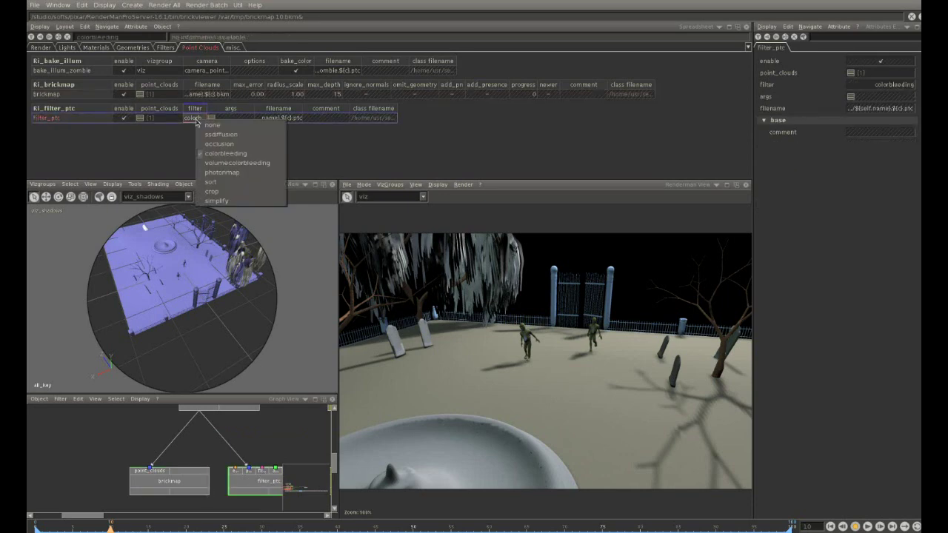
pyautogui.click(133, 151)
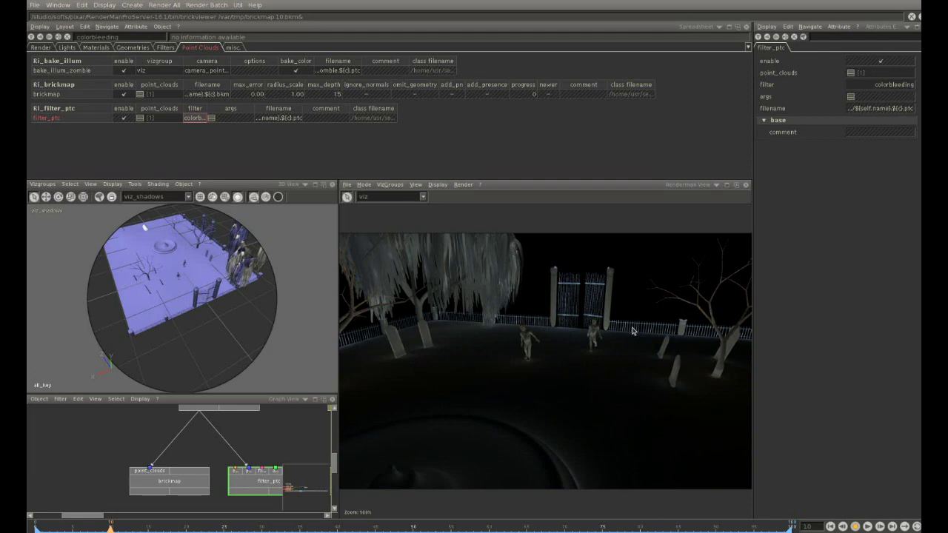
pyautogui.click(96, 47)
# Turn on occlusion for the Bk_ao_mat material
pyautogui.click(91, 62)
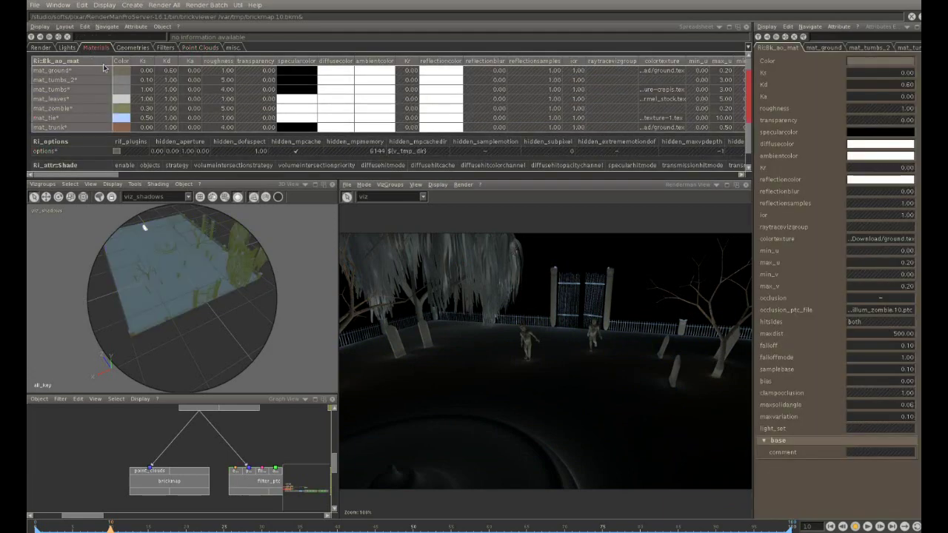
pyautogui.click(879, 299)
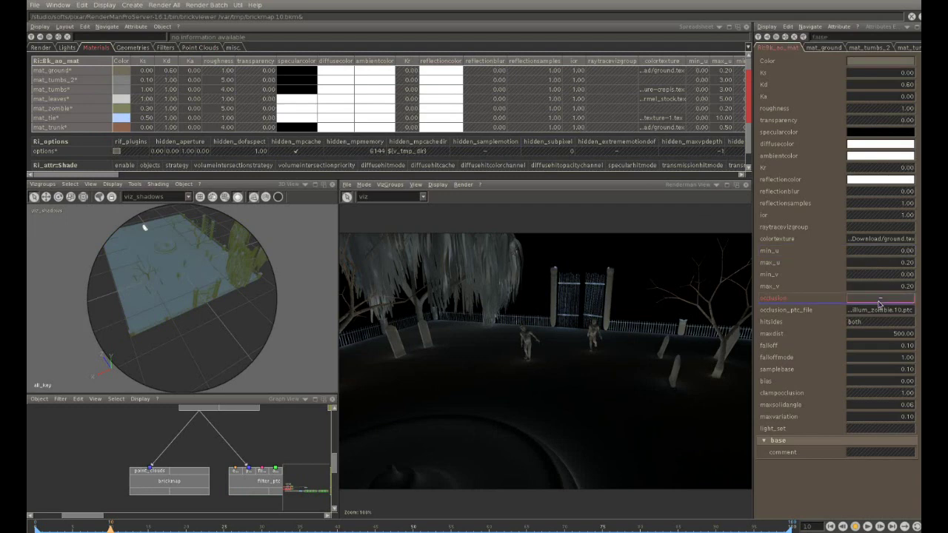
pyautogui.click(880, 301)
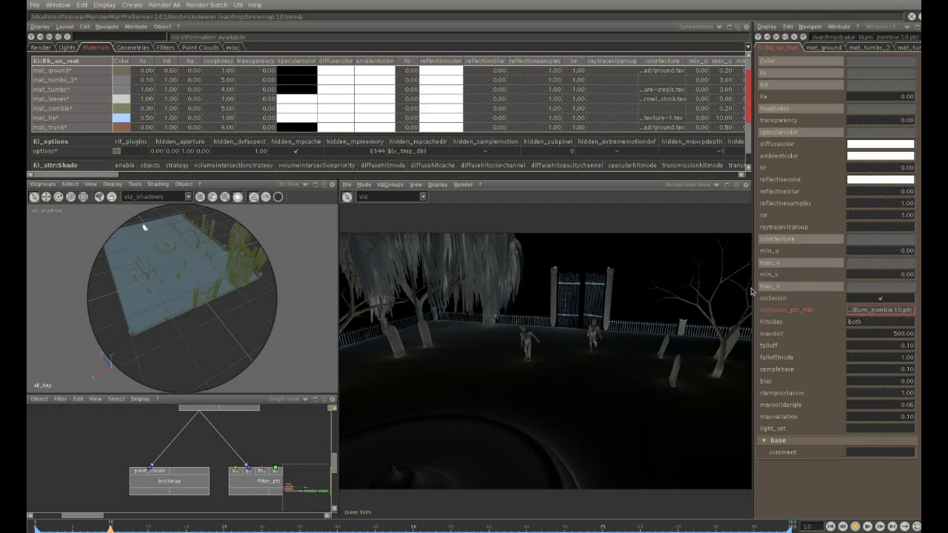
# Enable render_rerenderbake with bake database 'bake' and start a new render
pyautogui.click(76, 152)
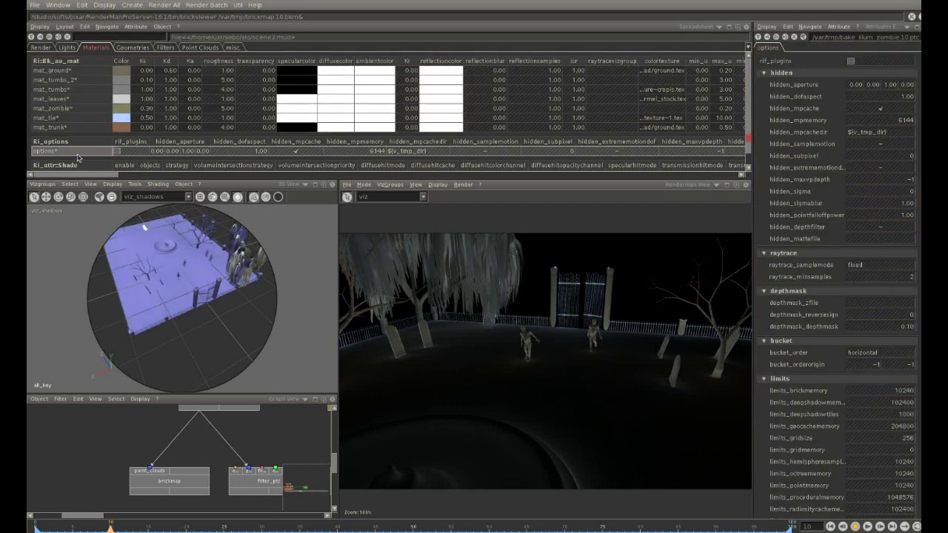
pyautogui.scroll(-2, 895, 304)
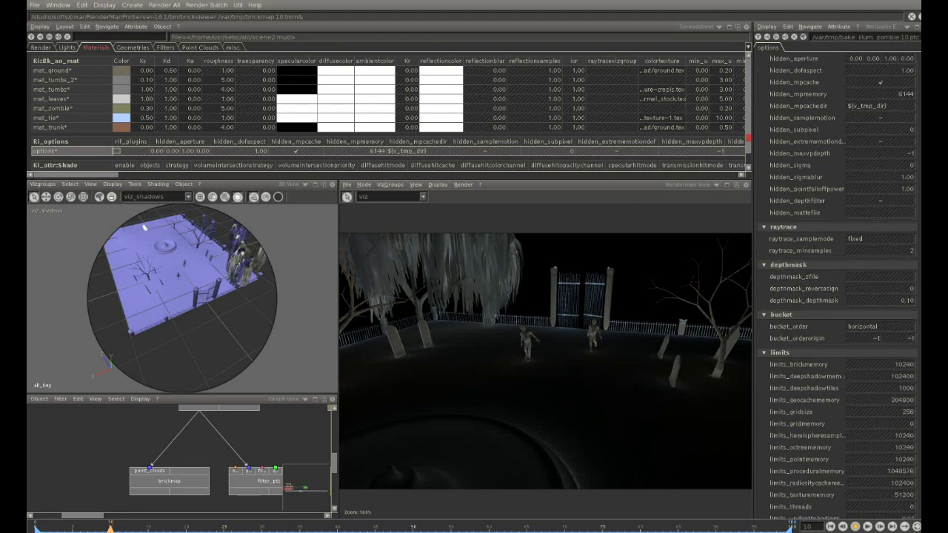
pyautogui.scroll(-10, 879, 268)
pyautogui.scroll(-5, 879, 268)
pyautogui.click(879, 265)
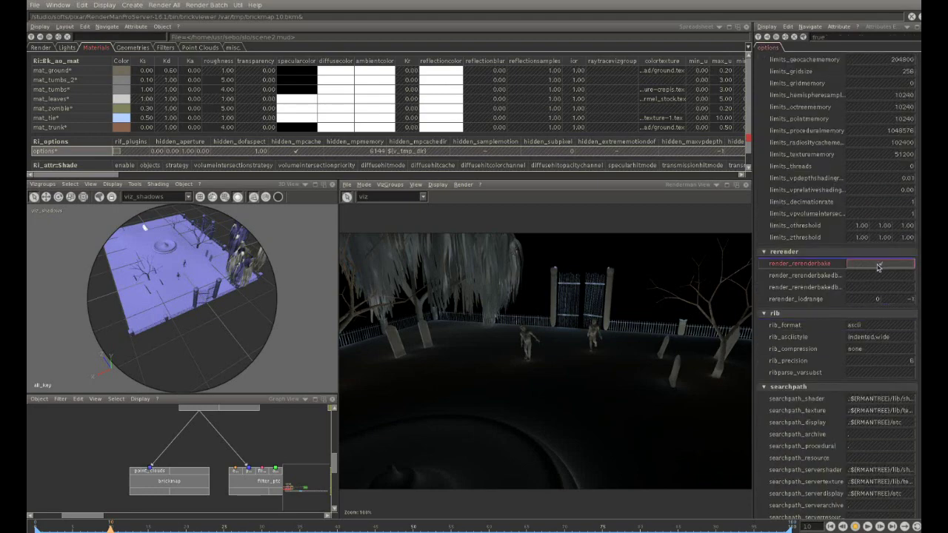
pyautogui.click(873, 276)
pyautogui.write('ba')
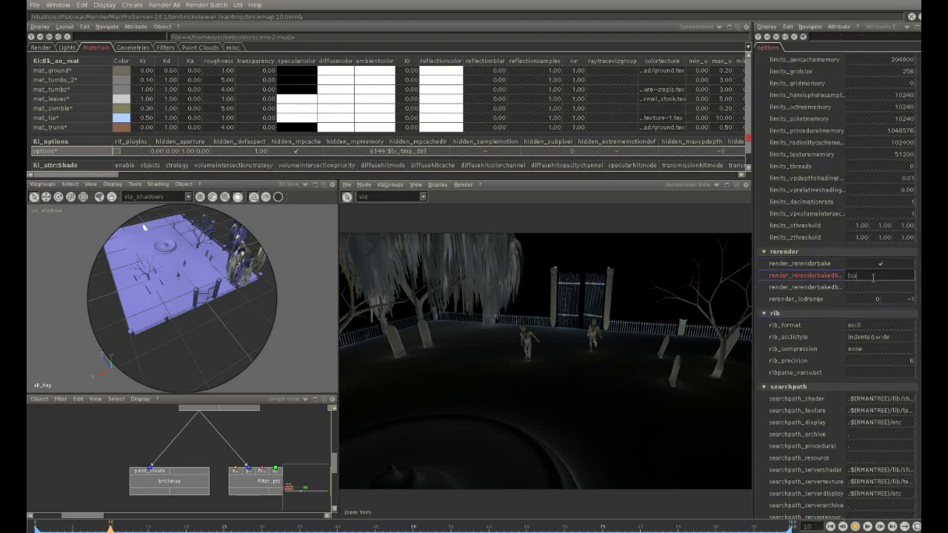
pyautogui.write('ke')
pyautogui.press('Return')
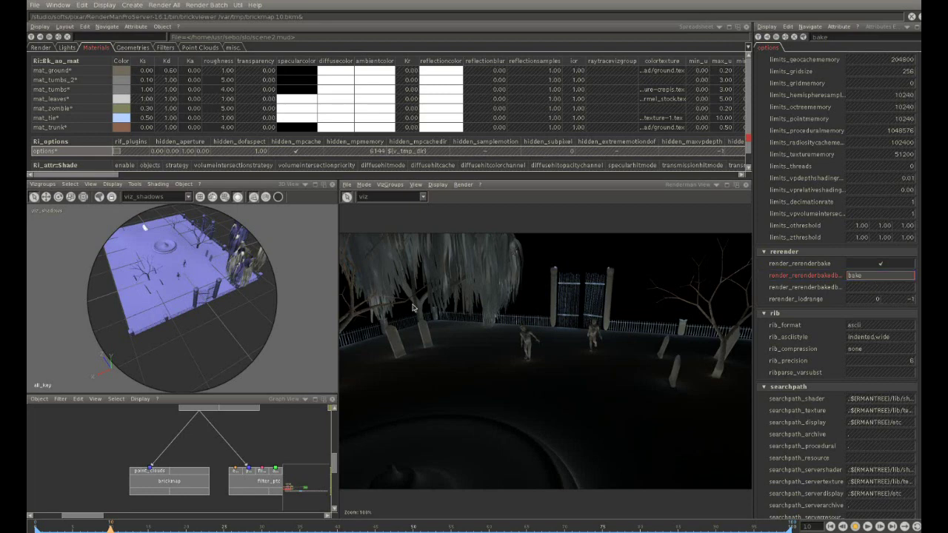
pyautogui.hotkey('ctrl', 'r')
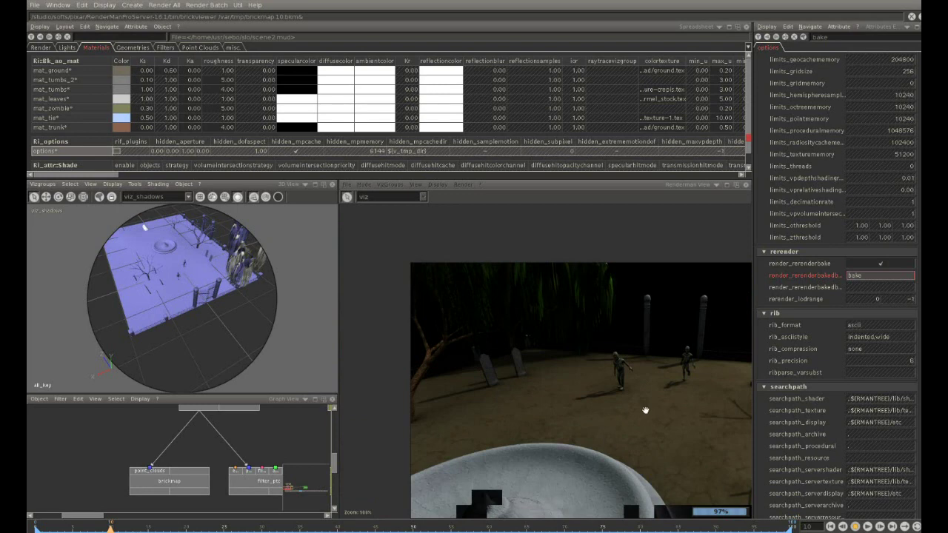
# Pan the finished graveyard render to recentre it in the RenderMan view
pyautogui.moveTo(645, 408); pyautogui.dragTo(600, 406, button='middle')
pyautogui.moveTo(527, 396); pyautogui.dragTo(552, 392, button='middle')
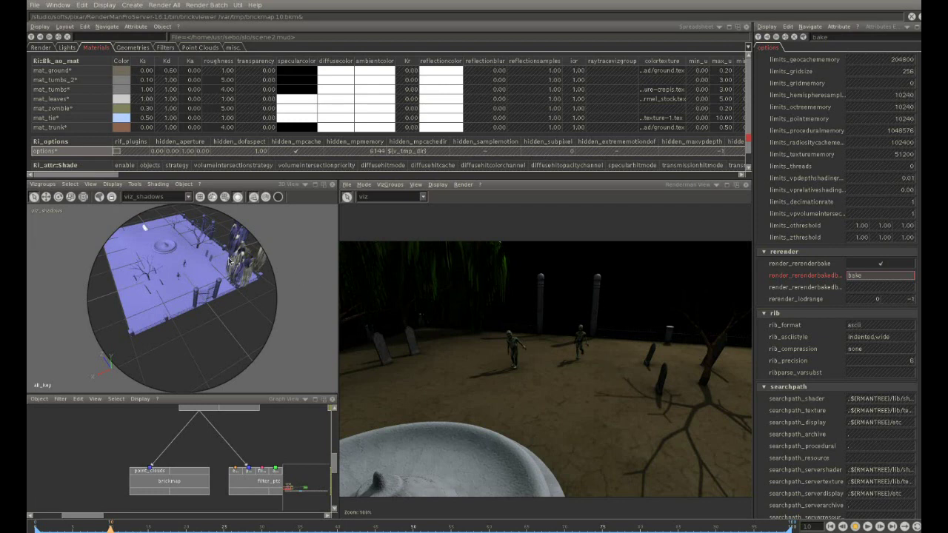
# Orbit the 3D view and rerender the graveyard with the current lighting
pyautogui.moveTo(234, 259); pyautogui.dragTo(98, 255)
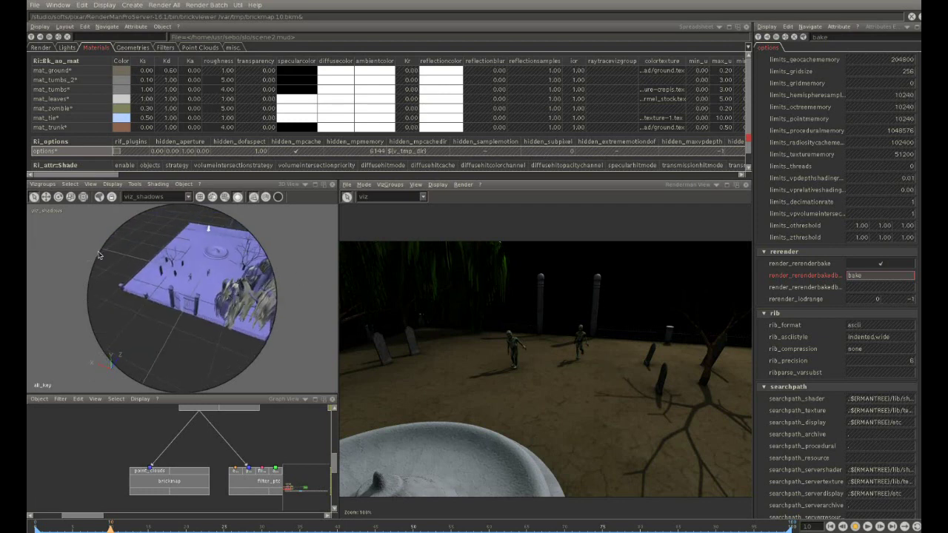
pyautogui.click(464, 185)
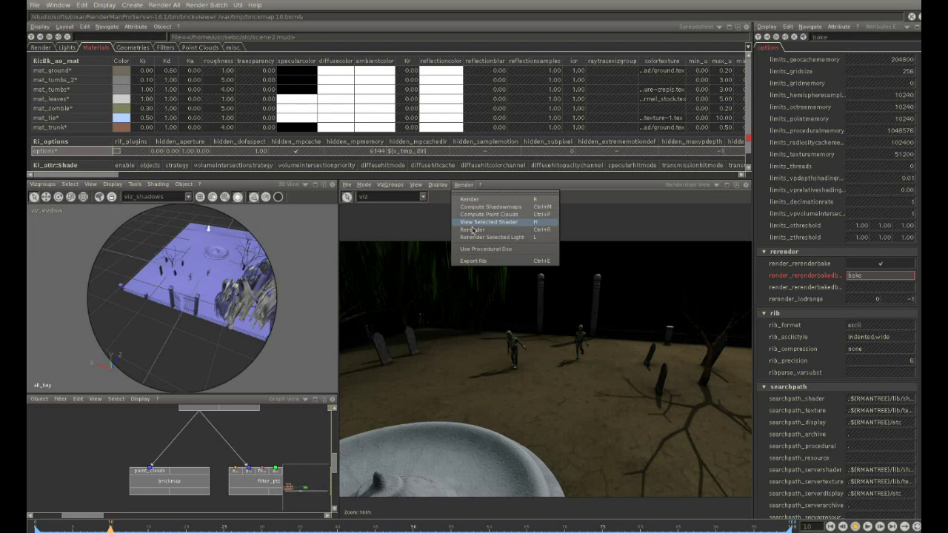
pyautogui.click(472, 229)
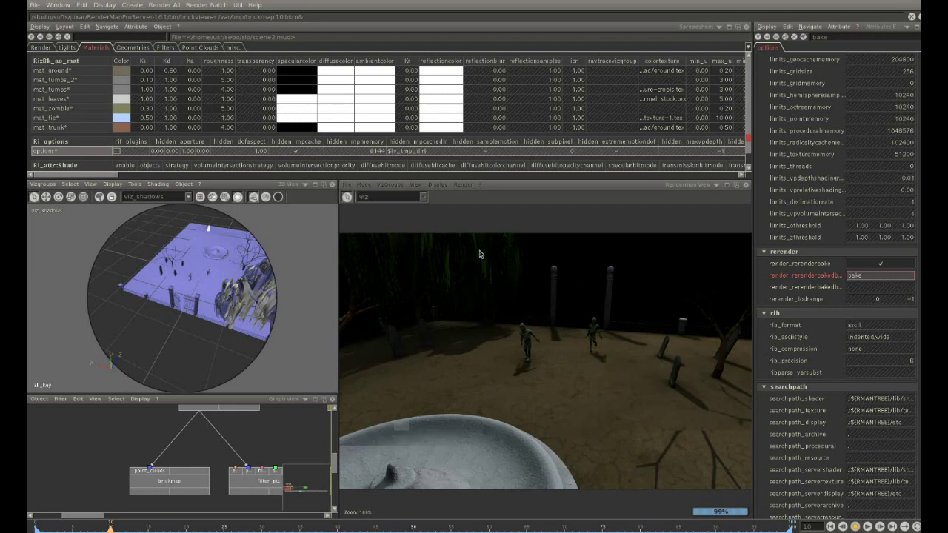
pyautogui.moveTo(173, 272); pyautogui.dragTo(126, 275, button='middle')
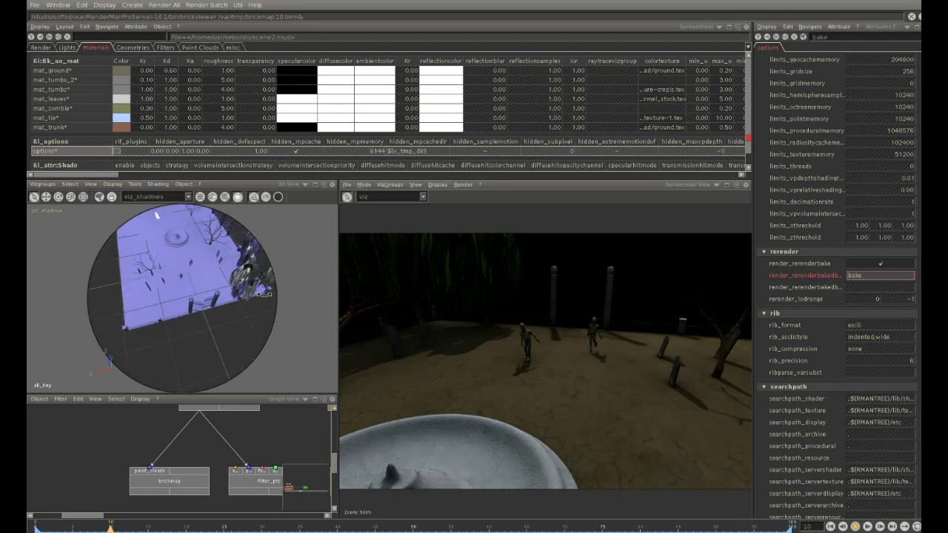
# Colour the all_key light pale orange and widen its cone falloff to 31.73
pyautogui.click(67, 47)
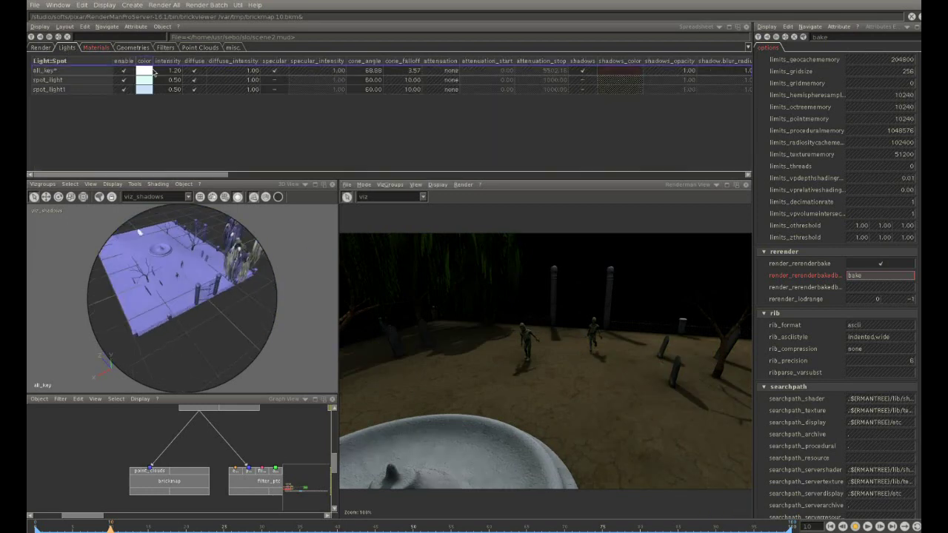
pyautogui.doubleClick(144, 71)
pyautogui.moveTo(562, 248); pyautogui.dragTo(567, 251)
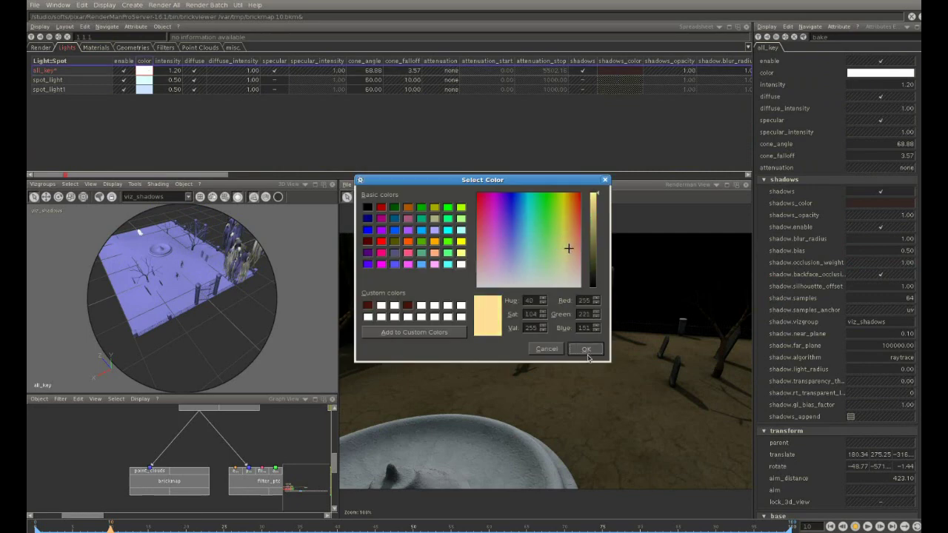
pyautogui.click(585, 349)
pyautogui.click(70, 196)
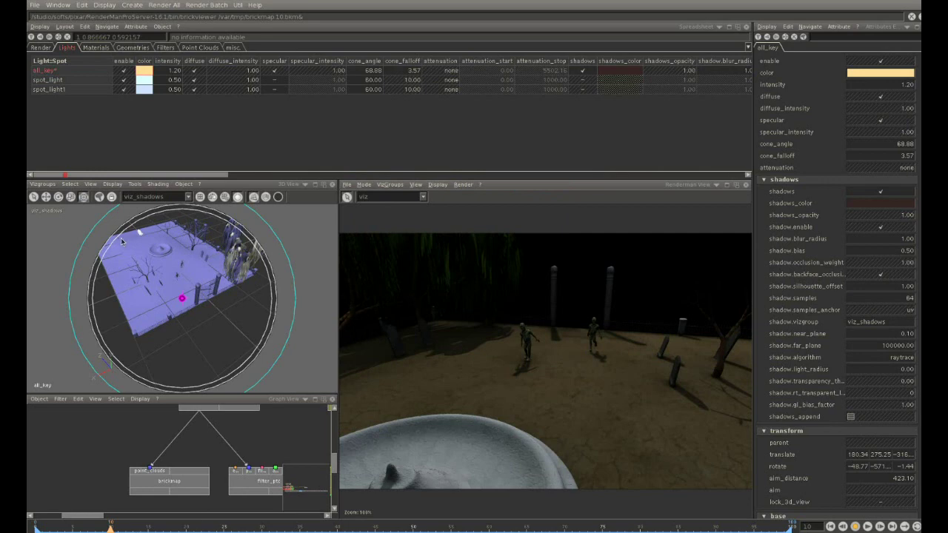
pyautogui.moveTo(120, 239)
pyautogui.mouseDown()
pyautogui.moveTo(149, 246)
pyautogui.moveTo(183, 297)
pyautogui.mouseUp()
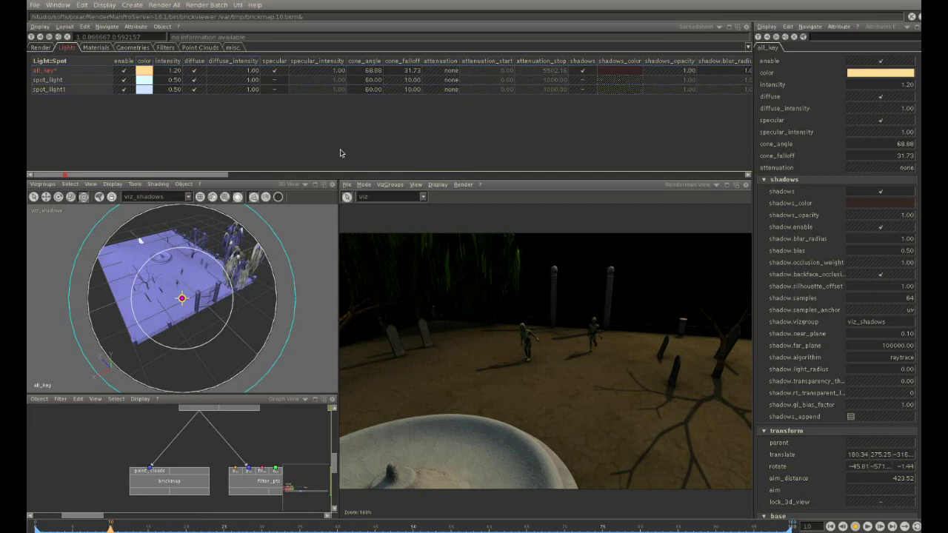
# Add hsv_filter1 and background_filter as the camera's pixel filters
pyautogui.click(448, 186)
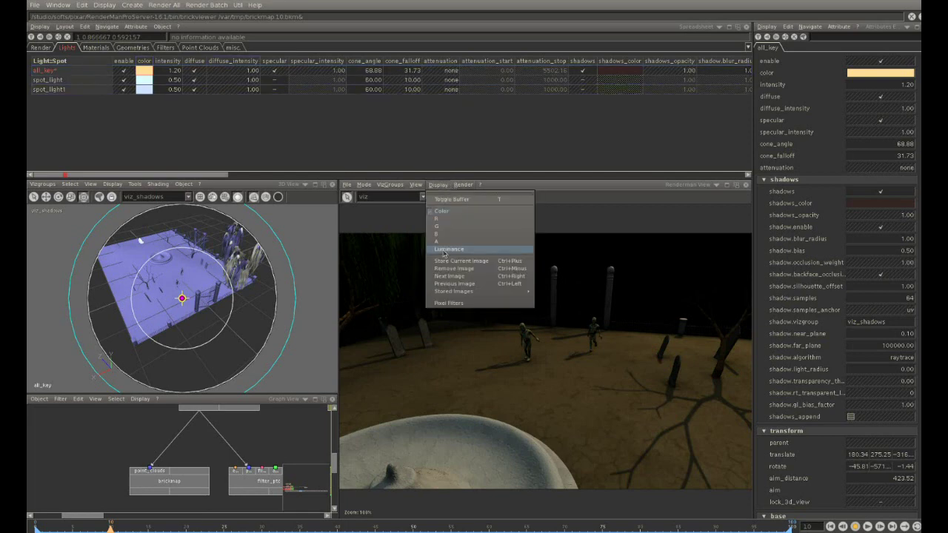
pyautogui.click(457, 309)
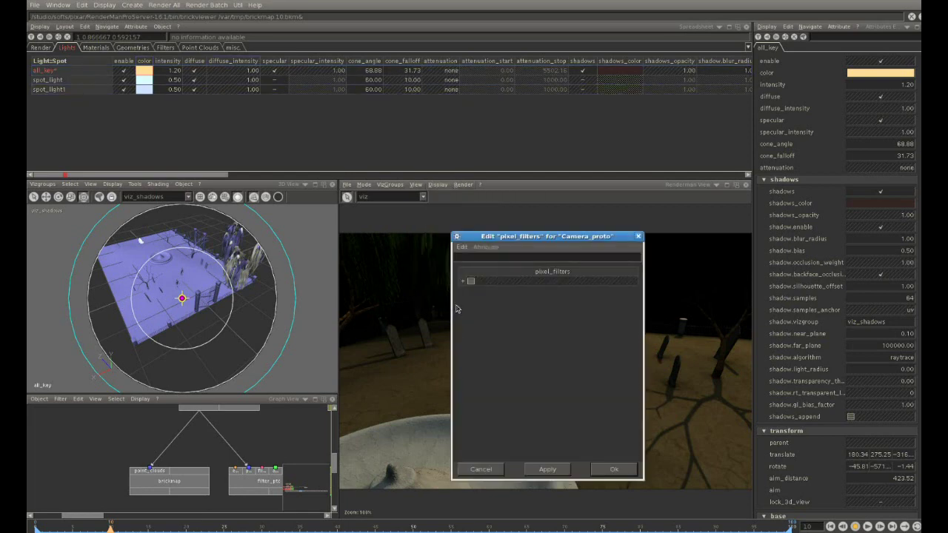
pyautogui.doubleClick(505, 285)
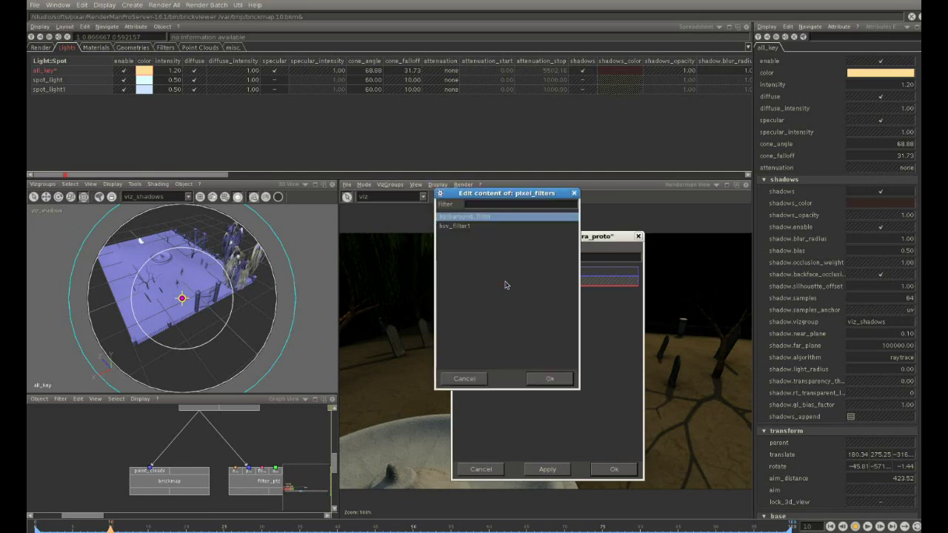
pyautogui.click(455, 226)
pyautogui.click(555, 378)
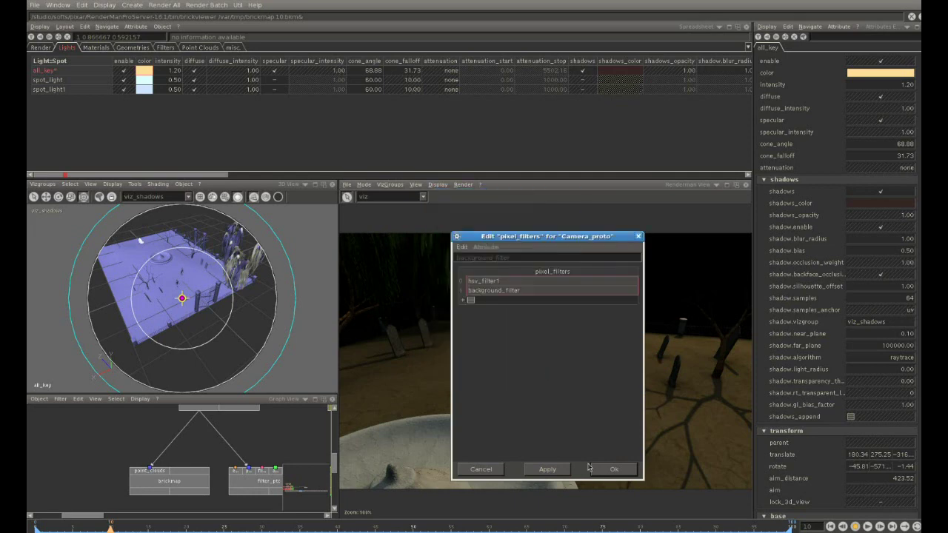
pyautogui.click(621, 472)
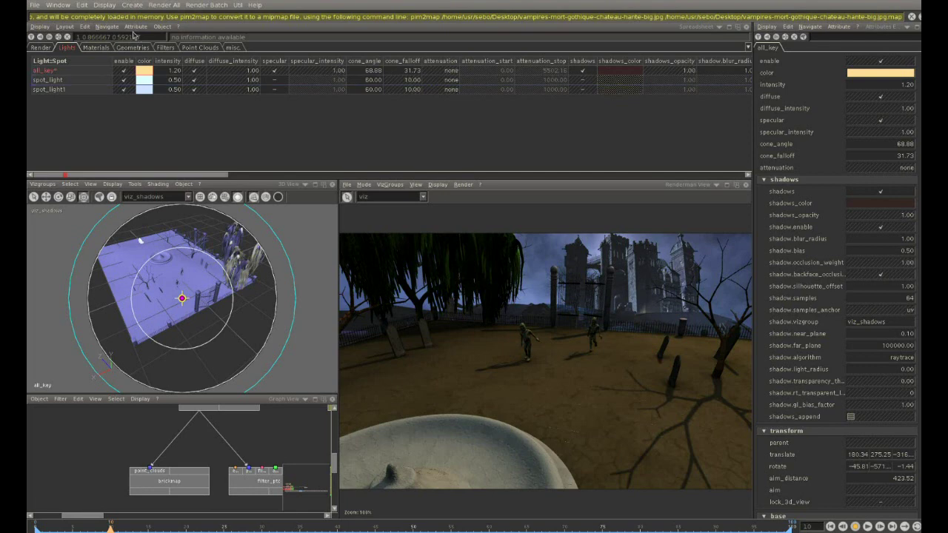
# Give hsv_filter1 a light blue colour correction
pyautogui.click(172, 49)
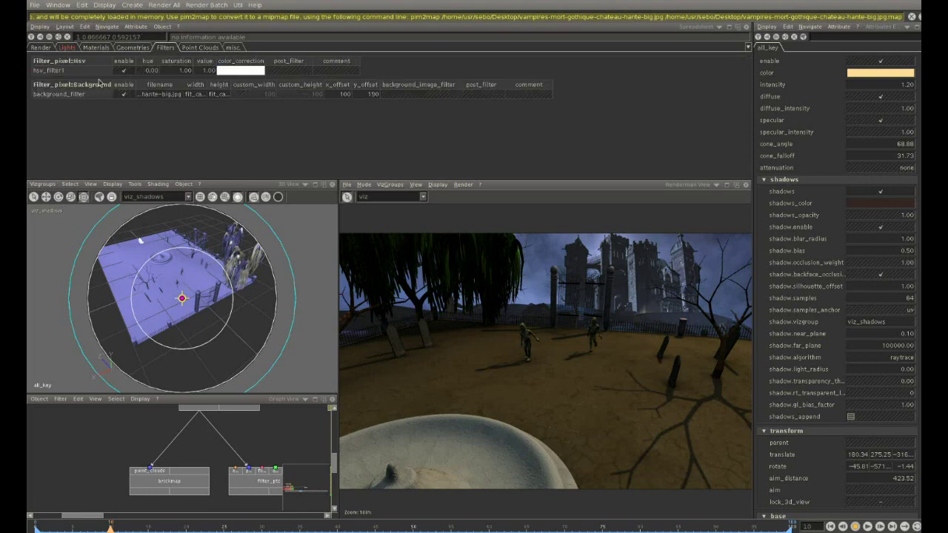
pyautogui.click(81, 97)
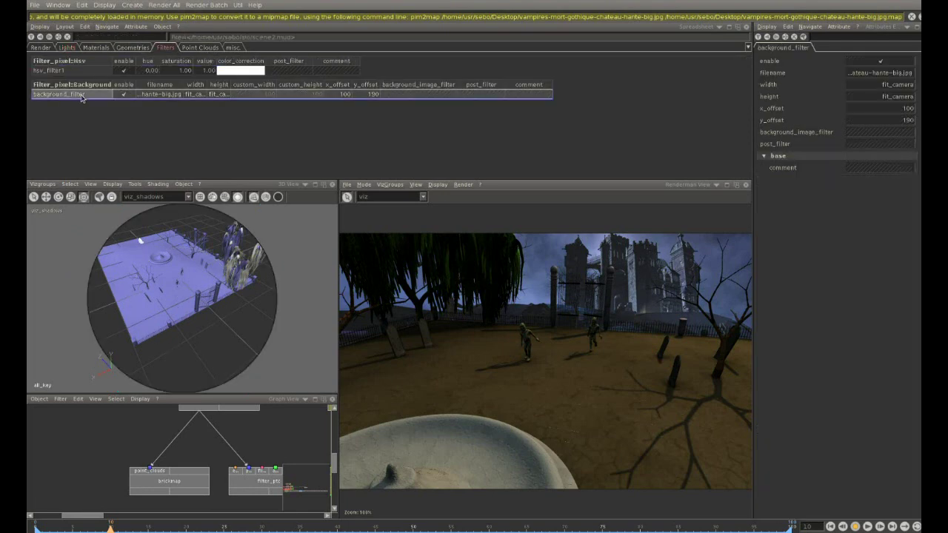
pyautogui.click(244, 71)
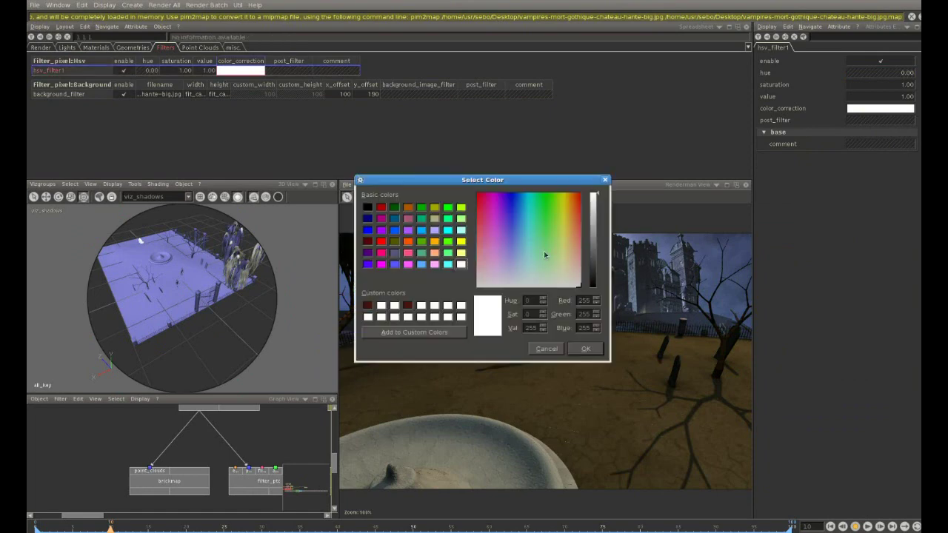
pyautogui.moveTo(544, 252); pyautogui.dragTo(524, 257)
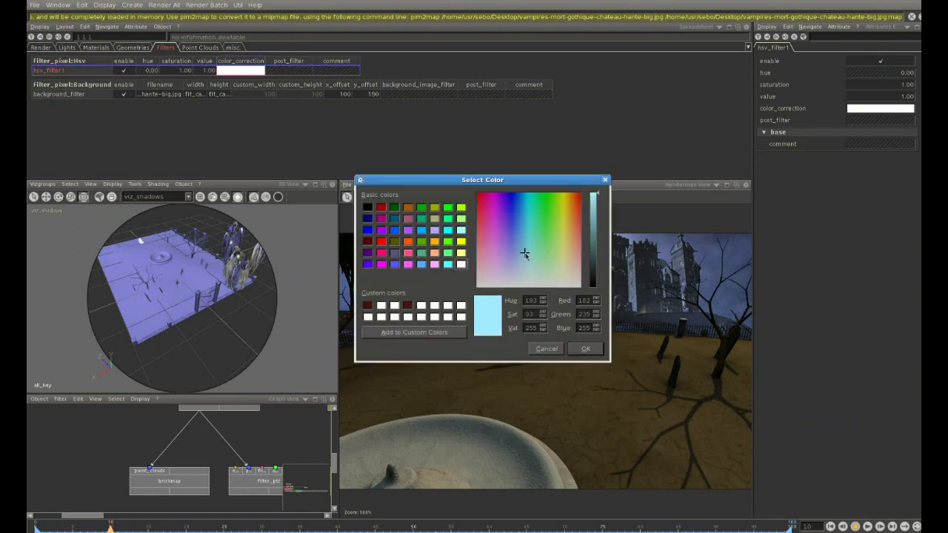
pyautogui.click(584, 349)
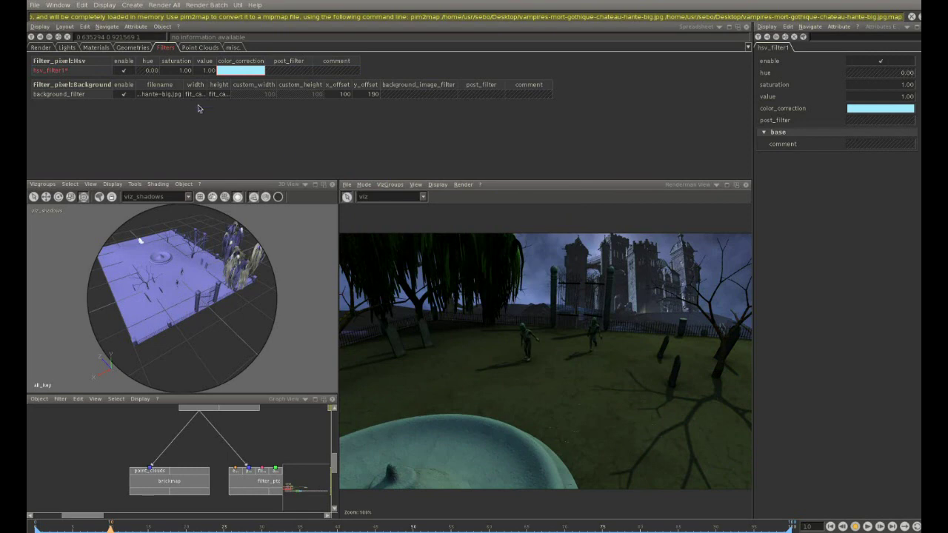
pyautogui.doubleClick(232, 73)
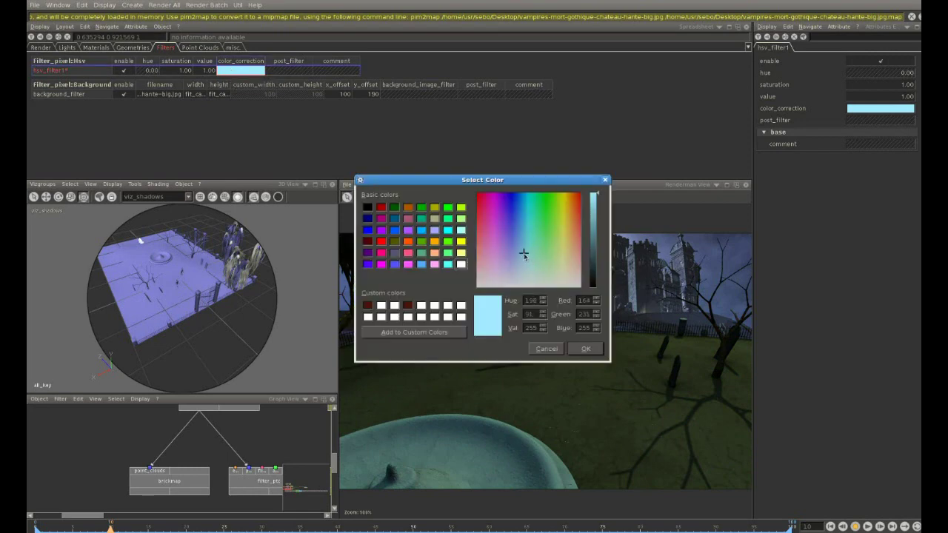
pyautogui.click(570, 350)
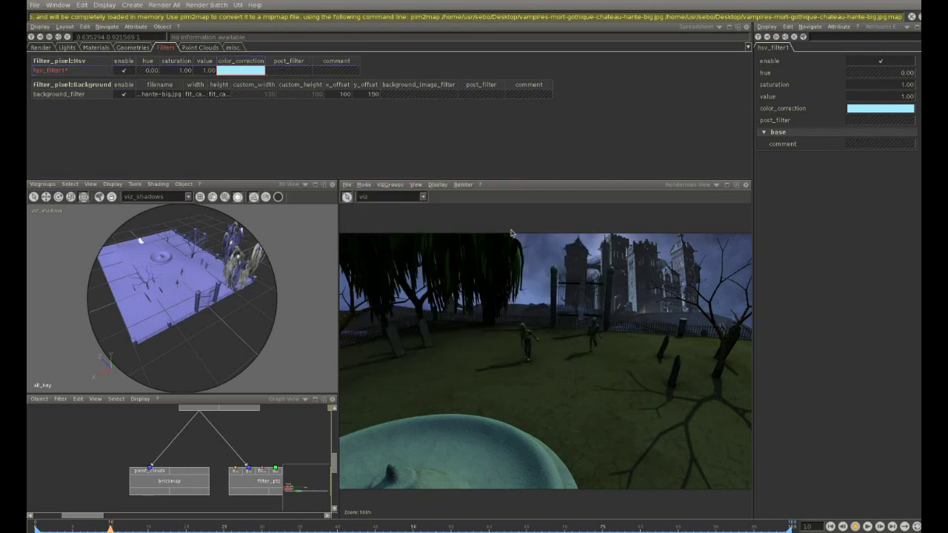
# Set hsv_filter1 saturation to 0.6
pyautogui.click(174, 75)
pyautogui.write('0.6')
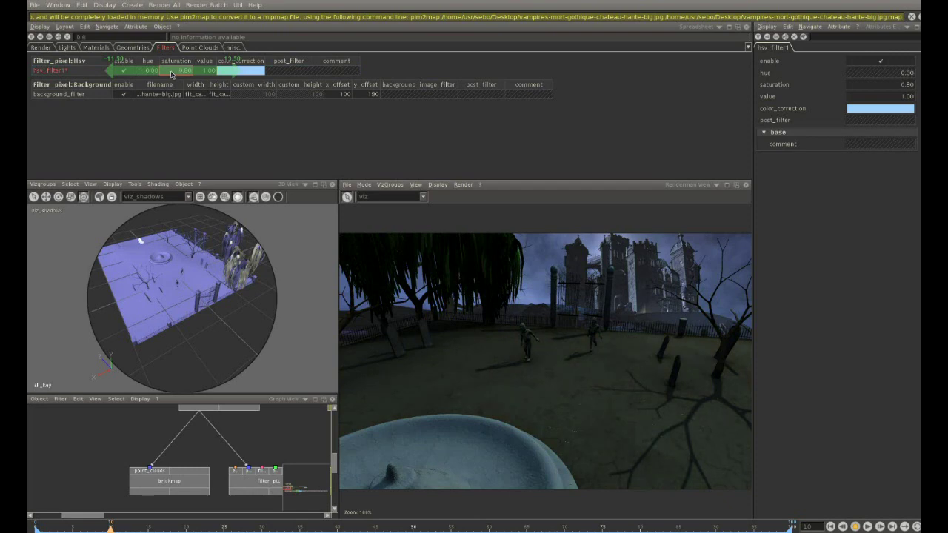
pyautogui.press('Return')
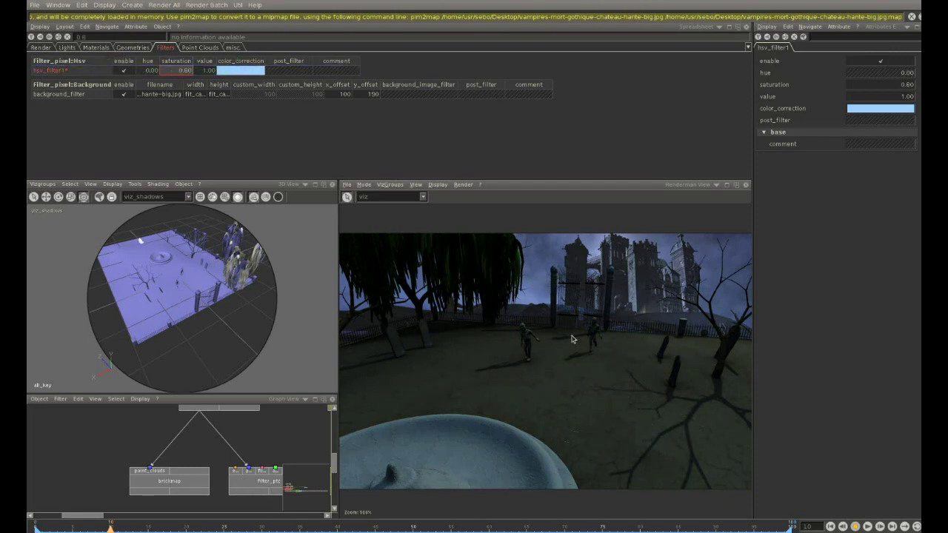
pyautogui.click(463, 184)
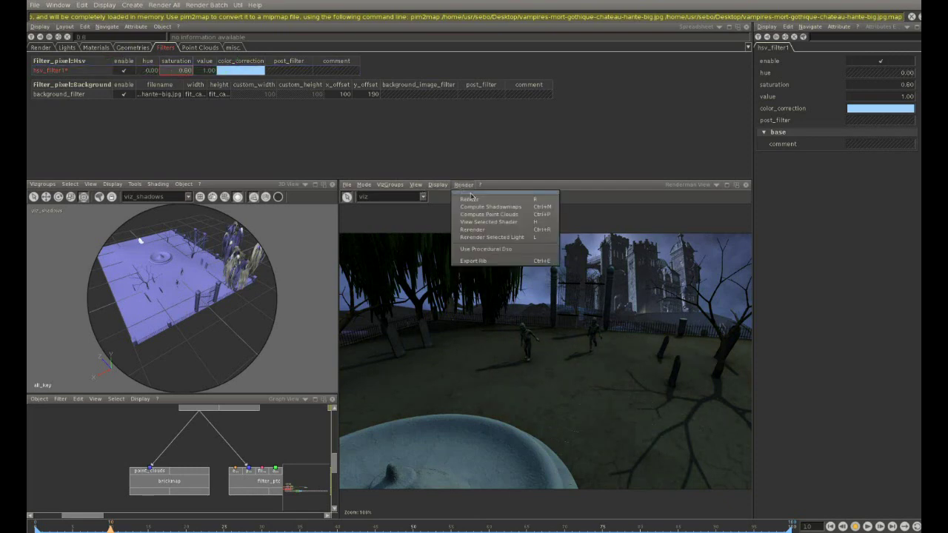
# Open the RIB export dialog with output render.exr at 960×540
pyautogui.click(481, 261)
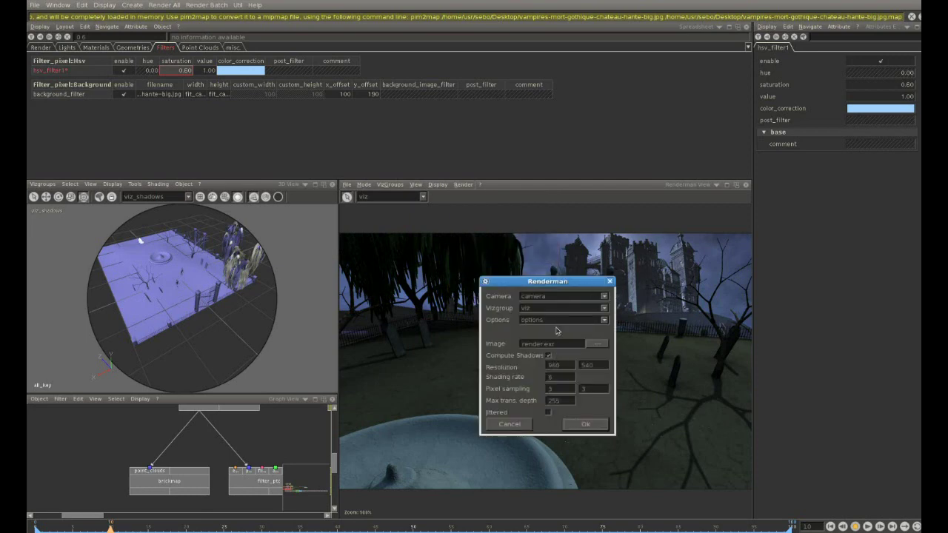